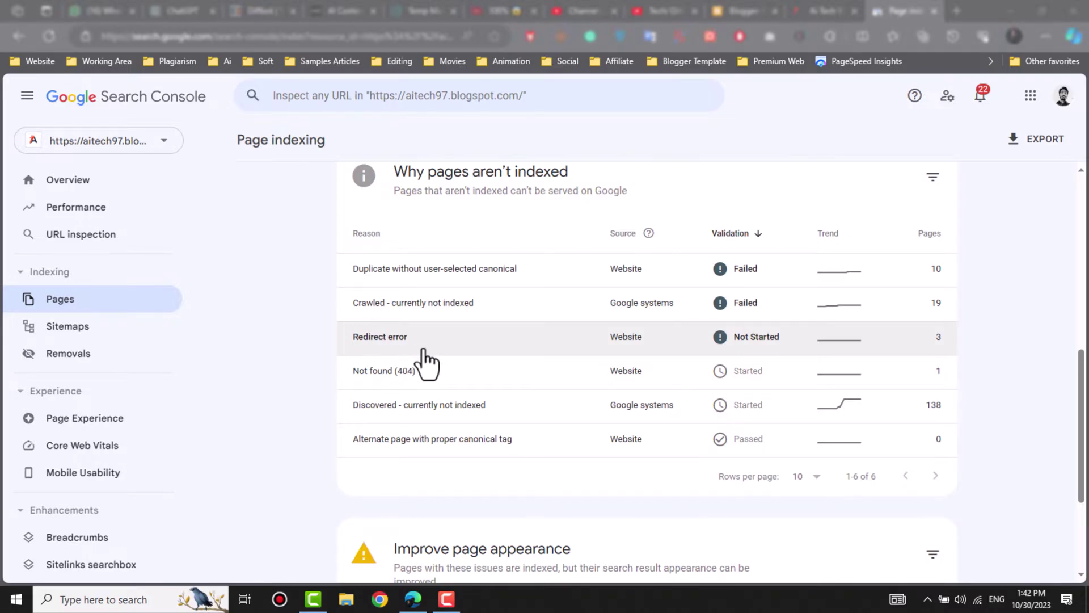
Open the Redirect error report and check the live AI-tools-for-digital-marketing.html page from its example URLs.
{"action": "left_click", "coordinate": [423, 349]}
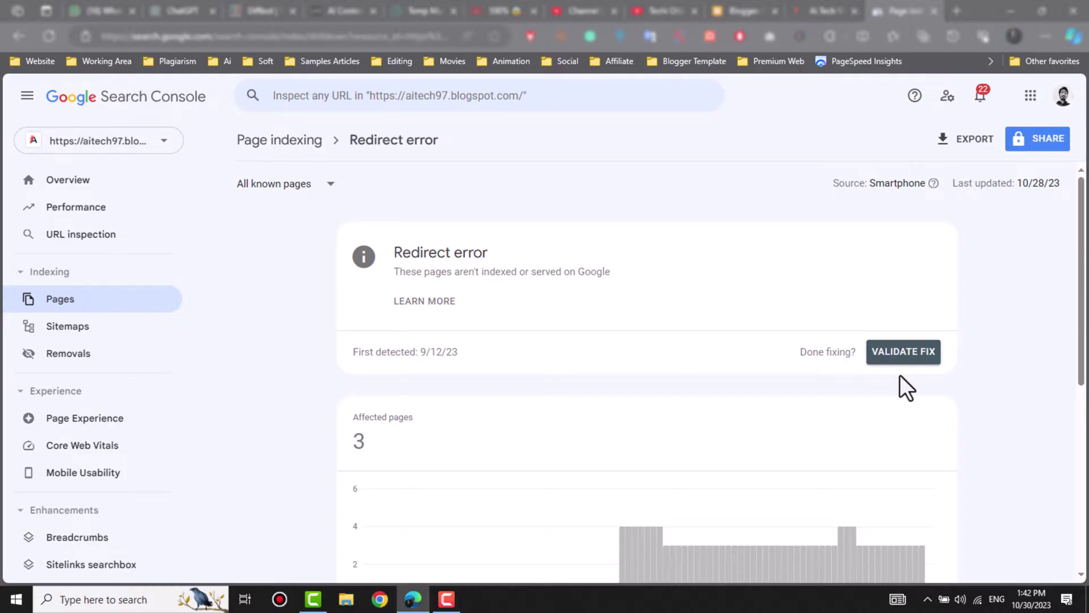
{"action": "scroll", "coordinate": [901, 376], "scroll_direction": "down", "scroll_amount": 2}
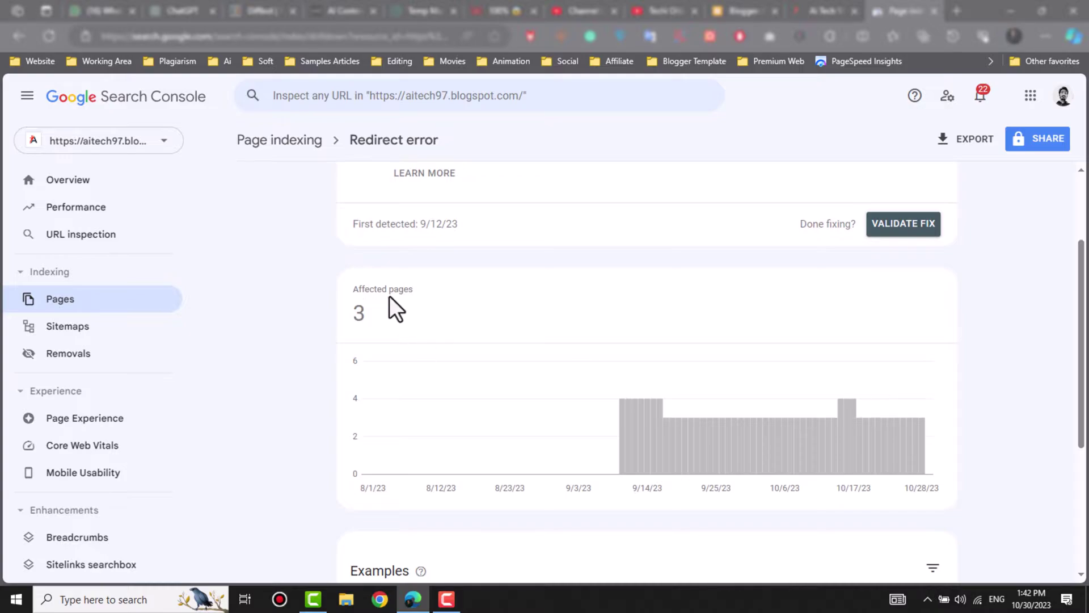
{"action": "scroll", "coordinate": [376, 315], "scroll_direction": "up", "scroll_amount": 2}
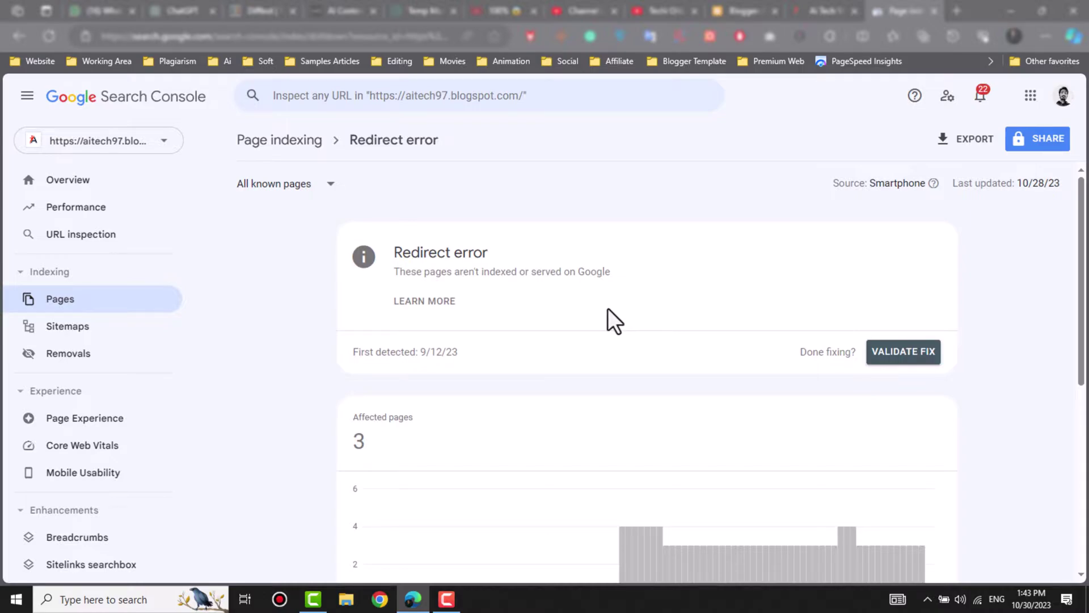
{"action": "scroll", "coordinate": [607, 309], "scroll_direction": "down", "scroll_amount": 6}
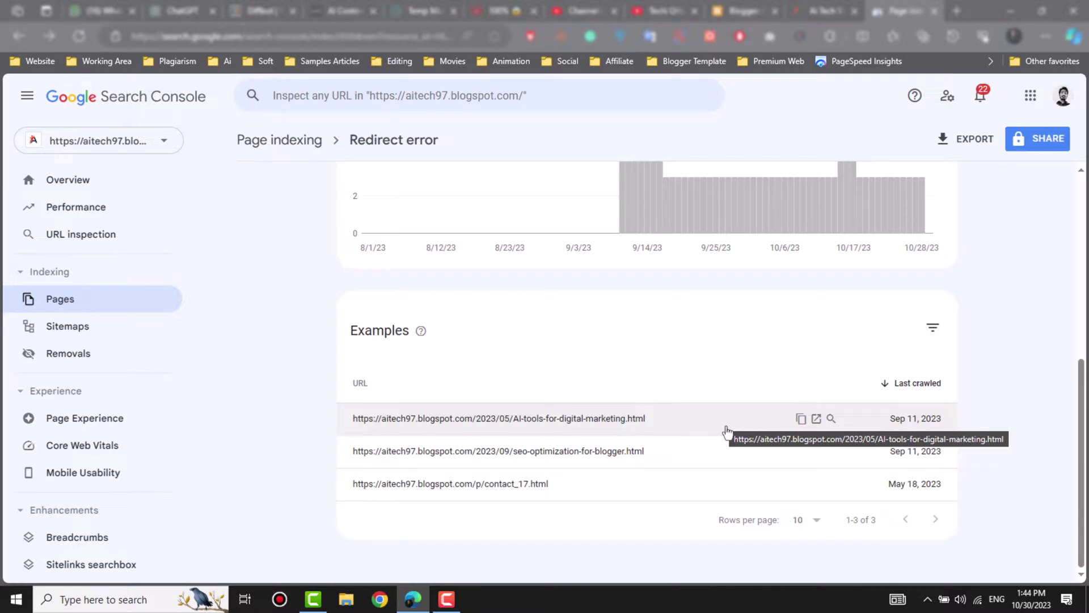
{"action": "left_click", "coordinate": [816, 420]}
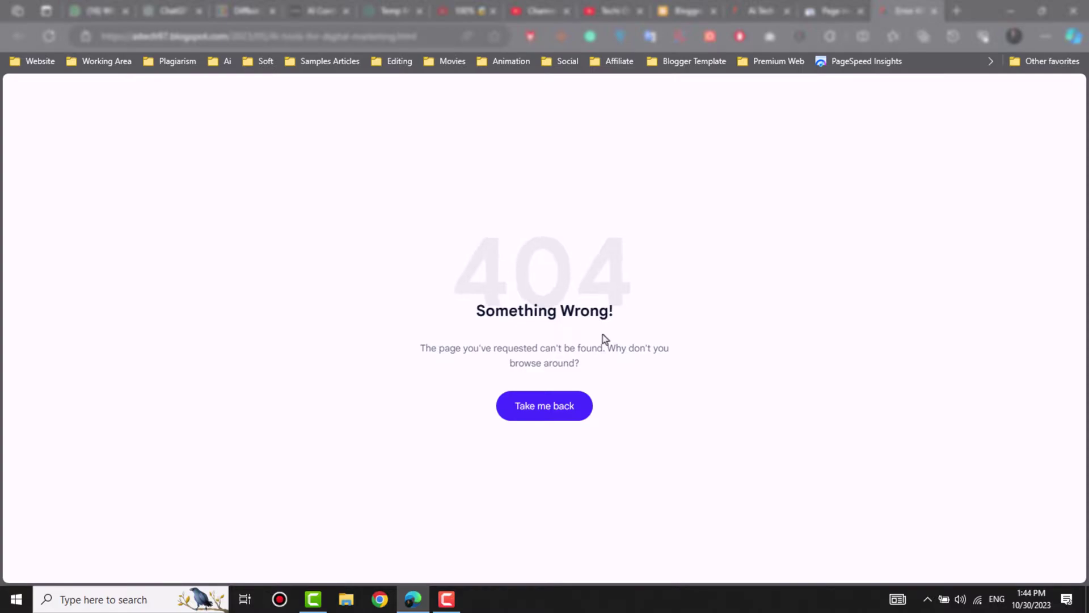
{"action": "left_click", "coordinate": [830, 11]}
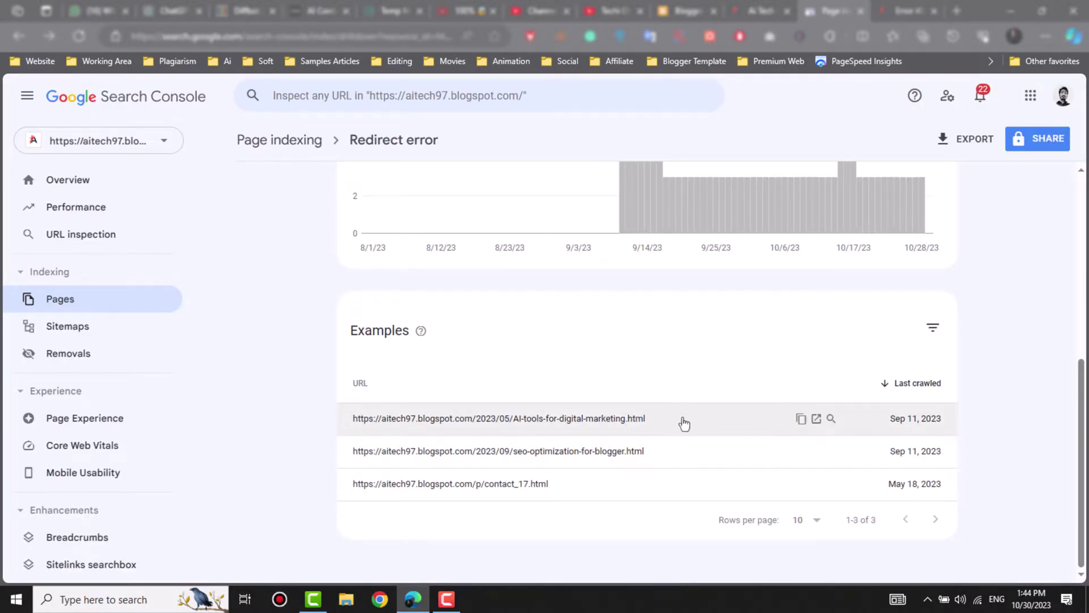
{"action": "left_click", "coordinate": [801, 421]}
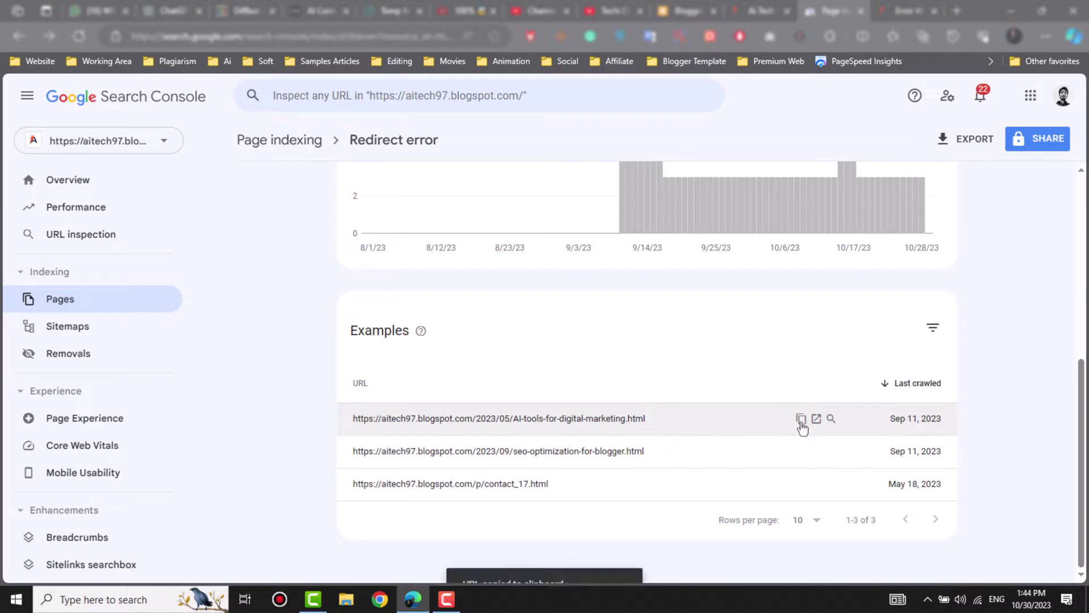
{"action": "left_click", "coordinate": [73, 360]}
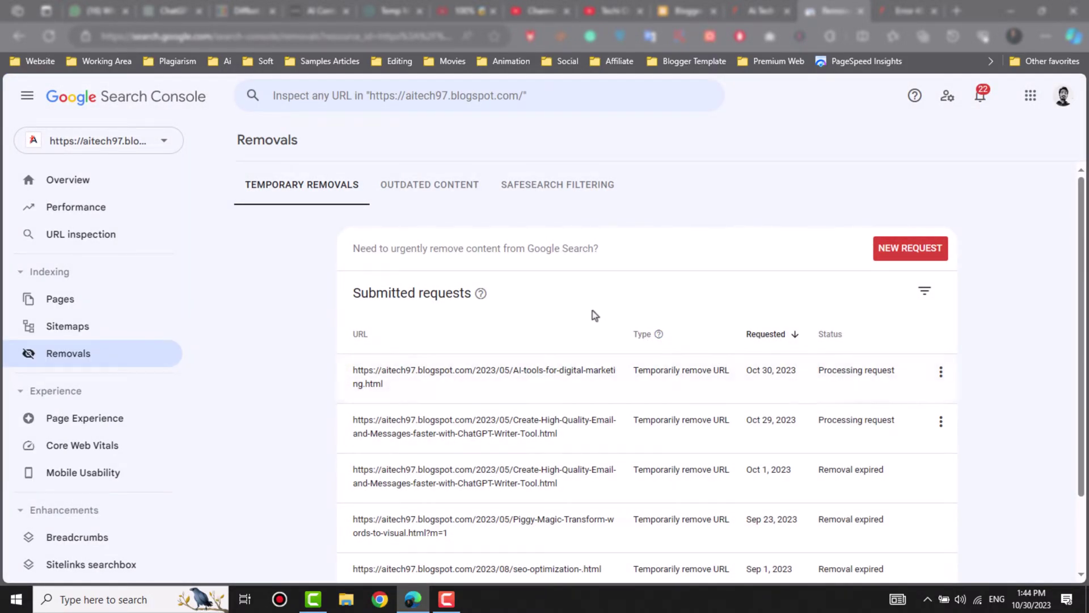
{"action": "left_click", "coordinate": [902, 248]}
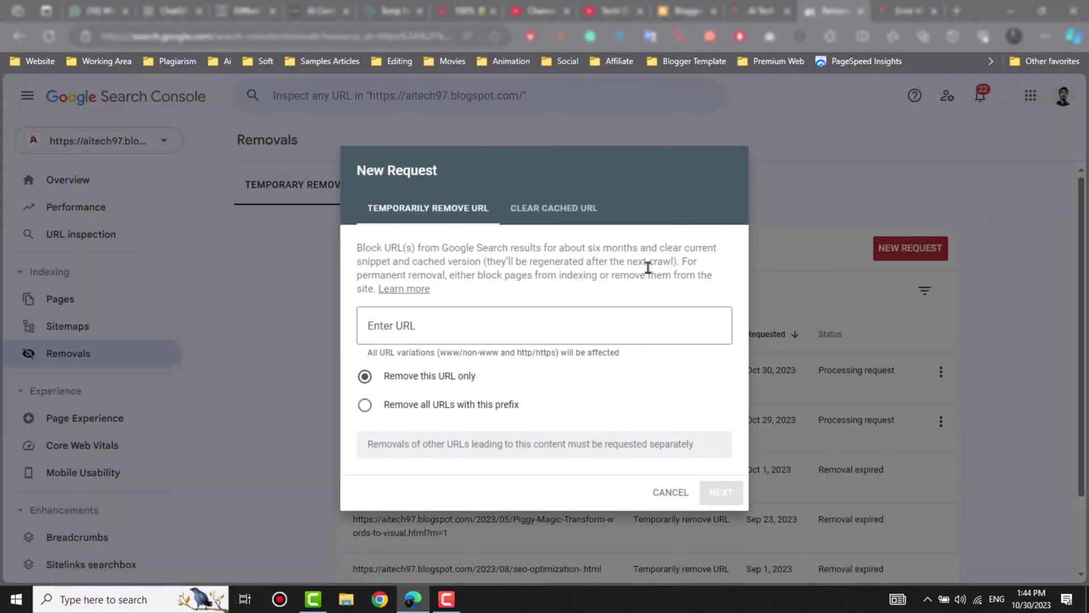
{"action": "left_click", "coordinate": [514, 333]}
{"action": "key", "text": "ctrl+v"}
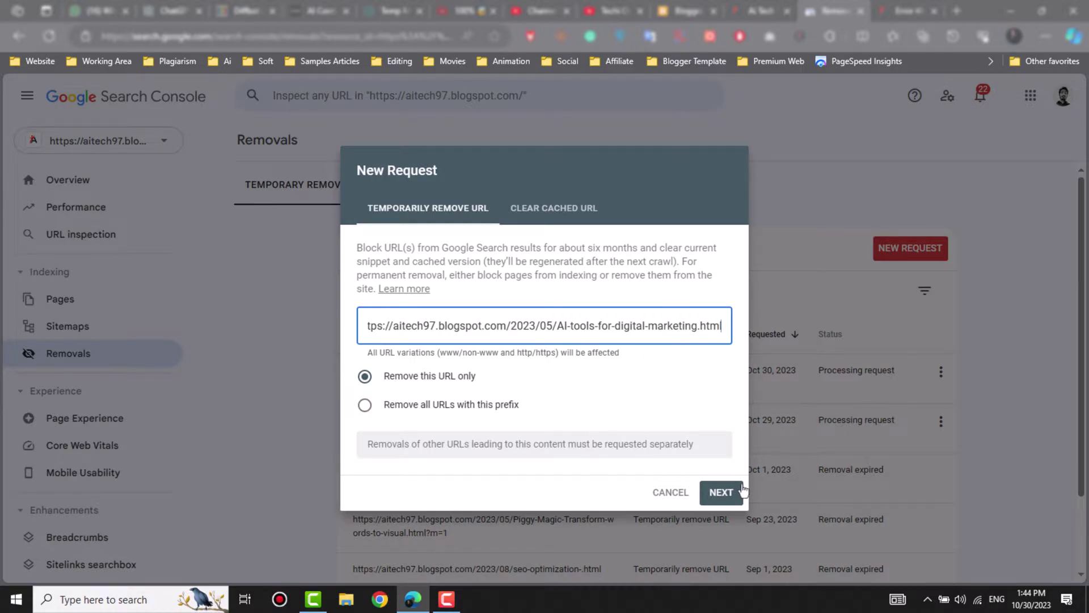
{"action": "left_click", "coordinate": [731, 497]}
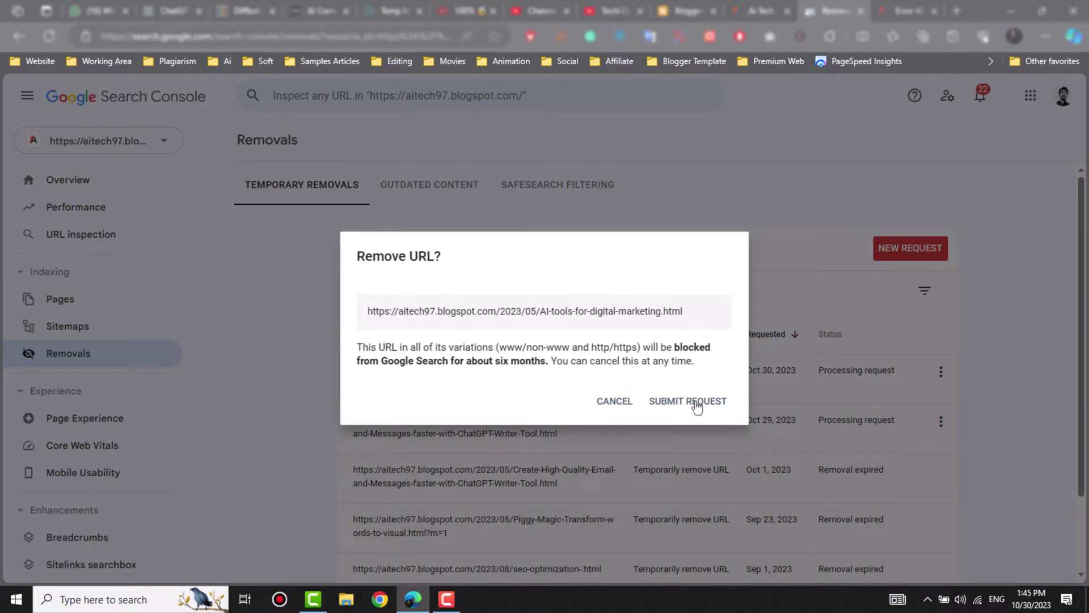
{"action": "left_click", "coordinate": [695, 403]}
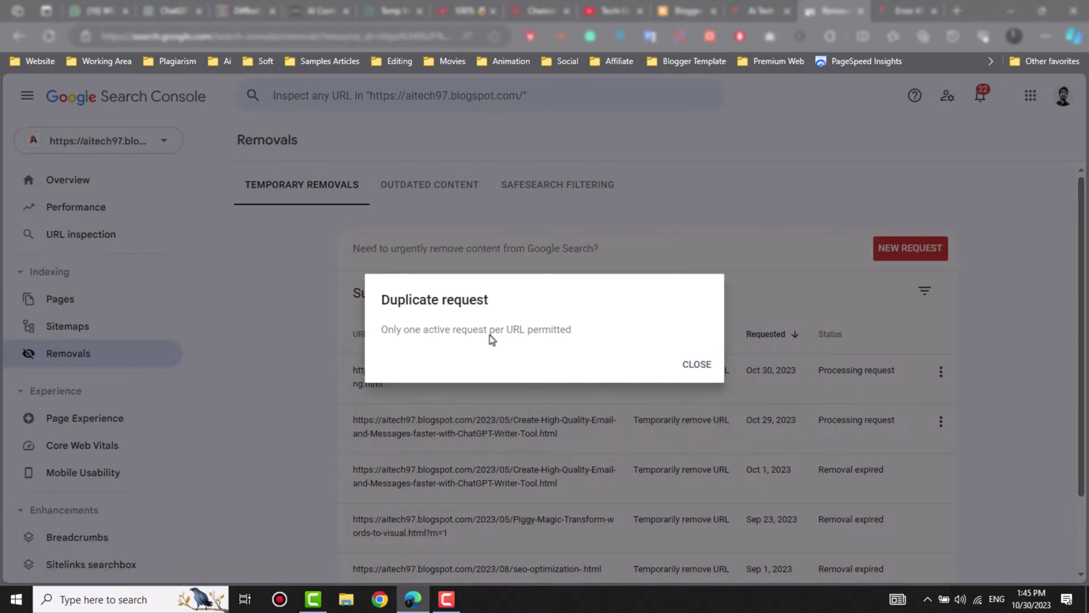
{"action": "left_click", "coordinate": [697, 366]}
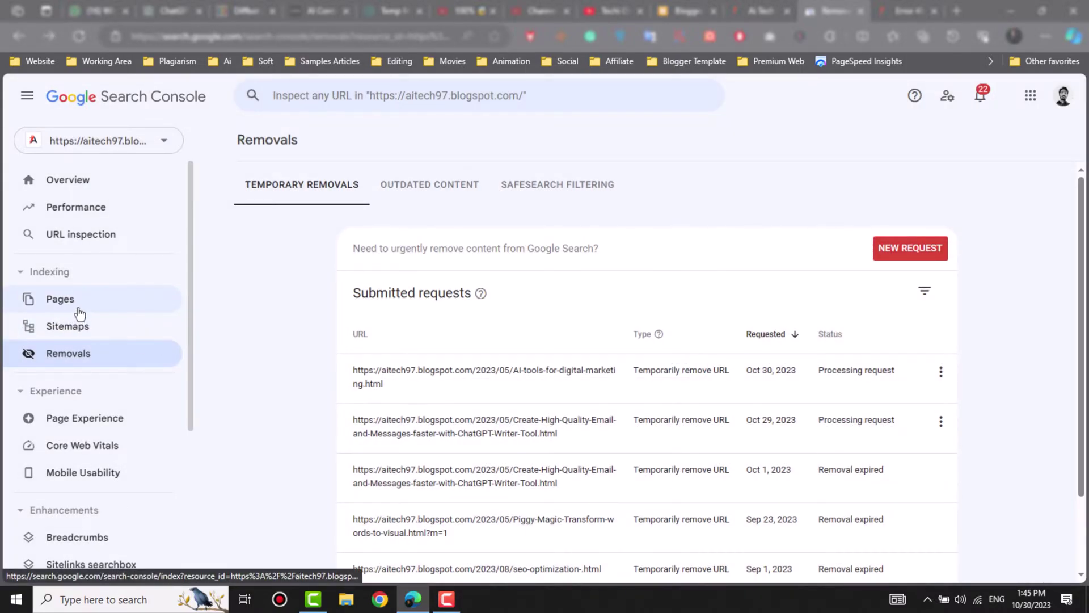
Return to the Redirect error report and check the live seo-optimization-for-blogger.html page listed in its examples.
{"action": "left_click", "coordinate": [78, 313]}
{"action": "scroll", "coordinate": [449, 321], "scroll_direction": "down", "scroll_amount": 5}
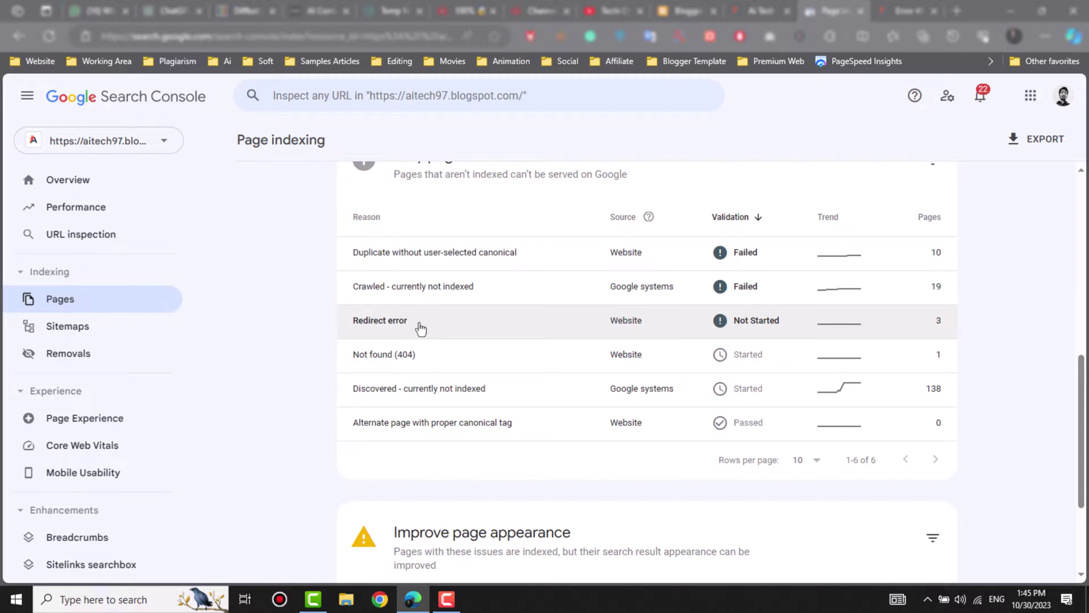
{"action": "left_click", "coordinate": [420, 328]}
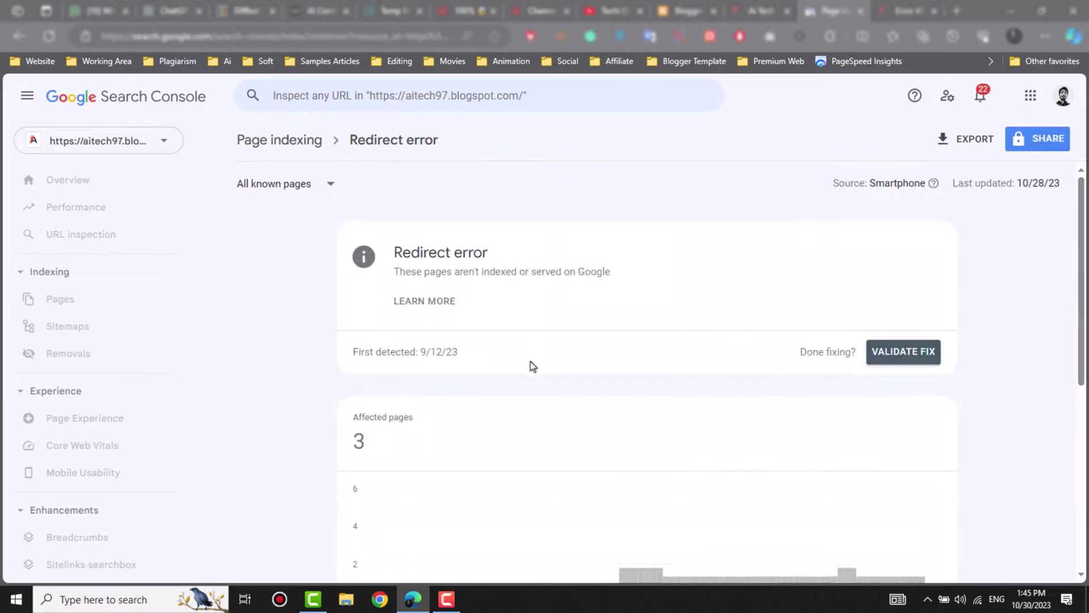
{"action": "scroll", "coordinate": [532, 363], "scroll_direction": "down", "scroll_amount": 6}
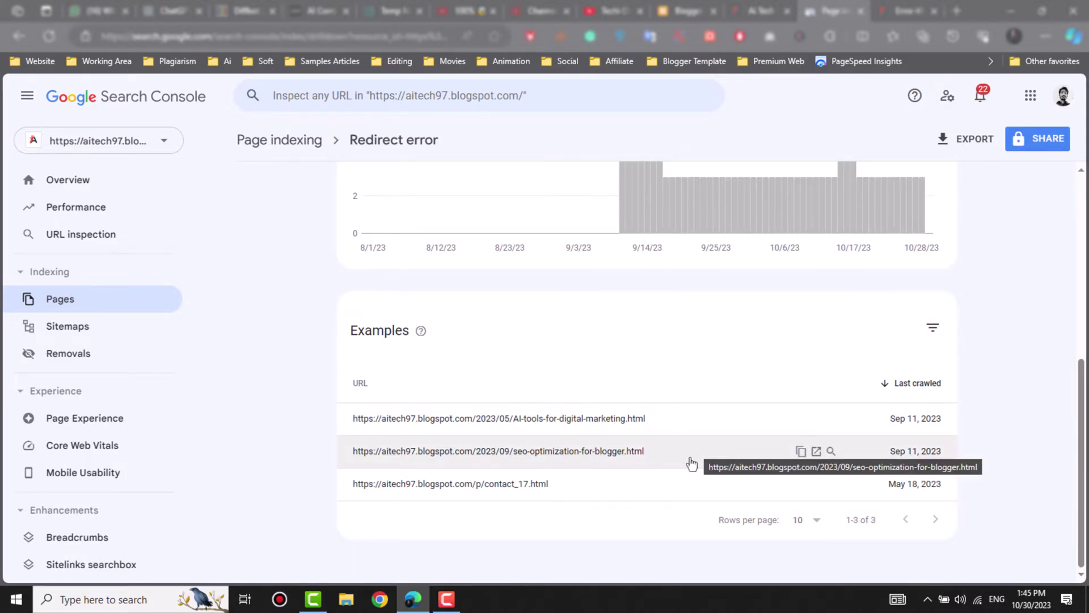
{"action": "left_click", "coordinate": [816, 452]}
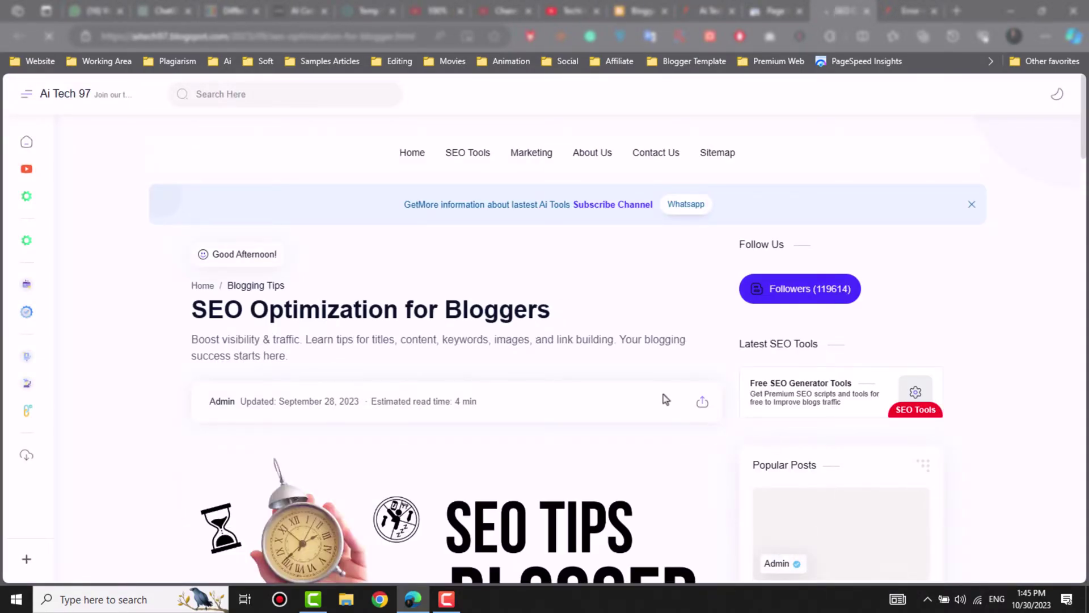
{"action": "scroll", "coordinate": [629, 391], "scroll_direction": "down", "scroll_amount": 12}
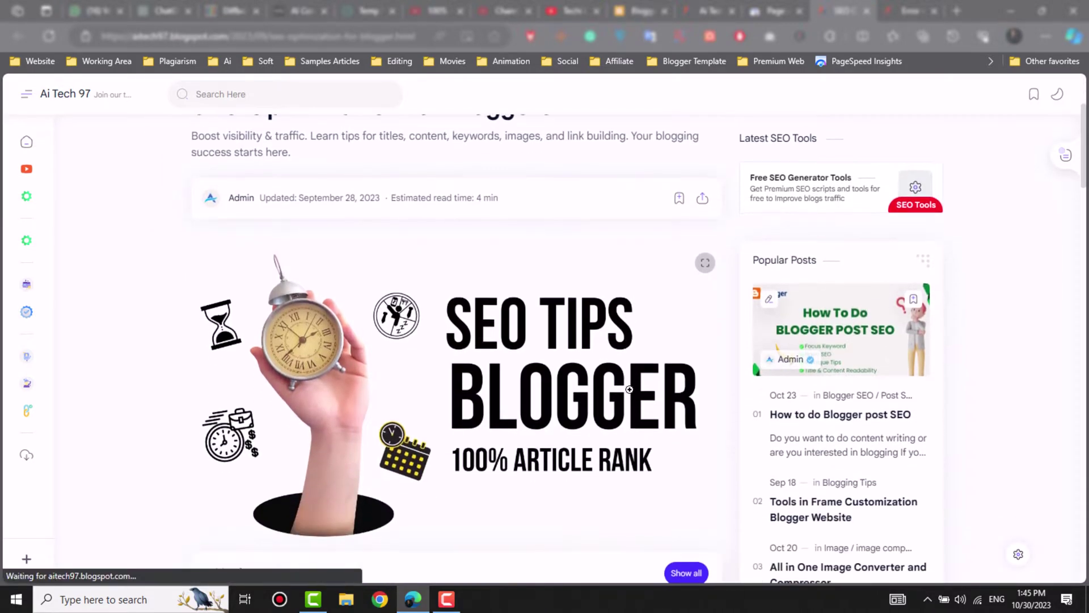
{"action": "scroll", "coordinate": [630, 391], "scroll_direction": "down", "scroll_amount": 1}
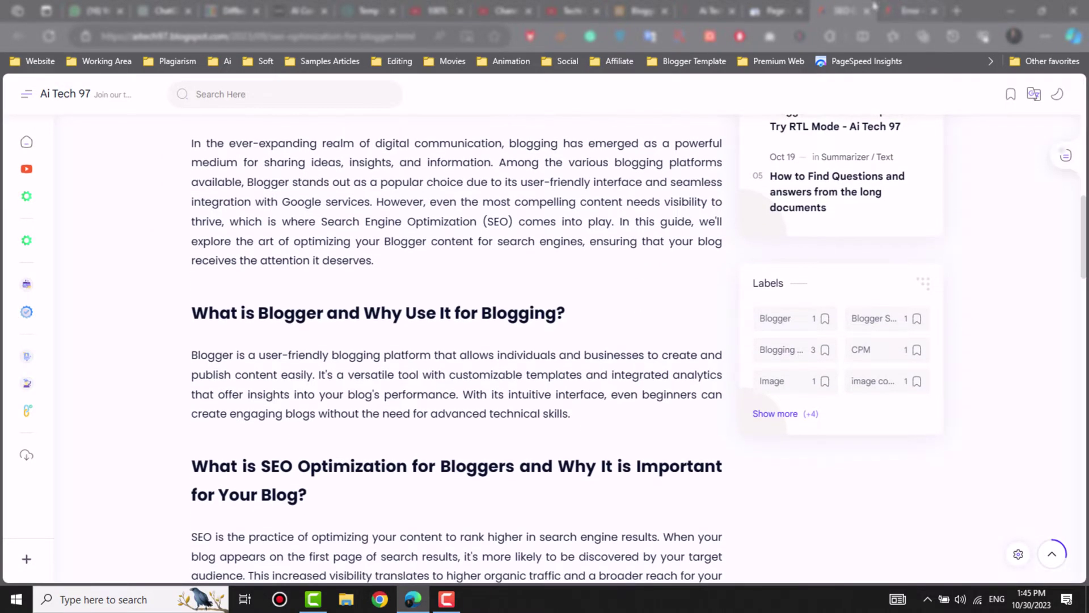
{"action": "left_click", "coordinate": [781, 17]}
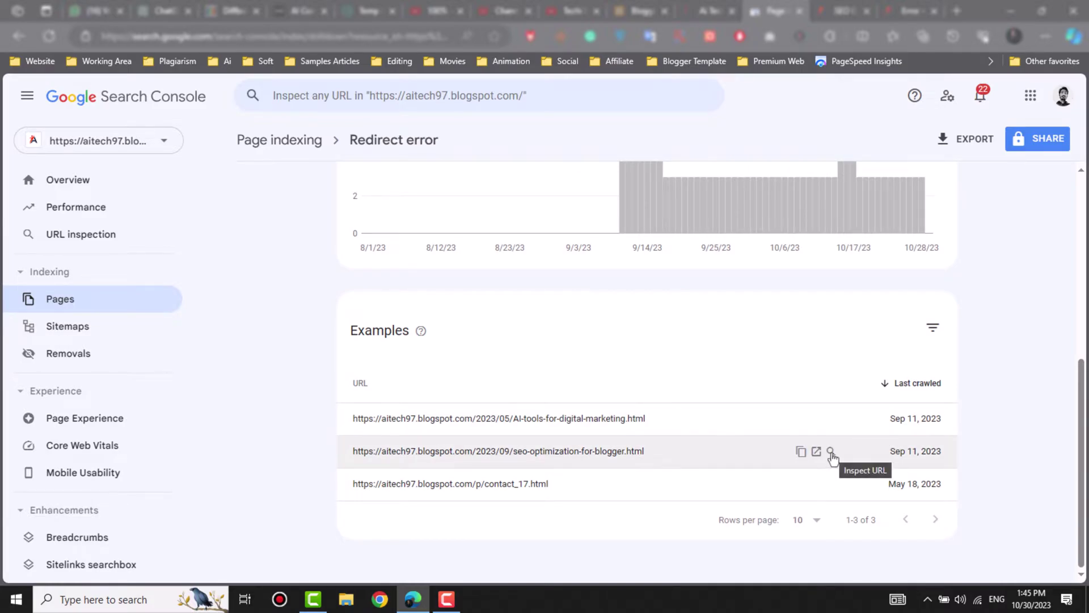
Test whether robots.txt blocks the seo-optimization-for-blogger.html URL for Googlebot-Mobile, and return to the Redirect error examples.
{"action": "left_click", "coordinate": [534, 454]}
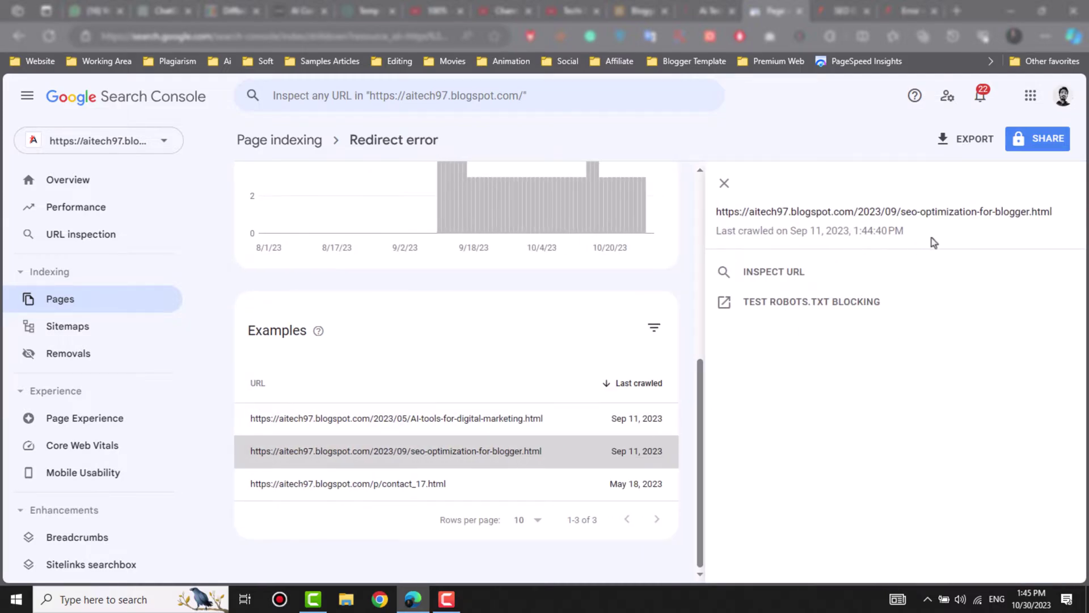
{"action": "left_click", "coordinate": [829, 307]}
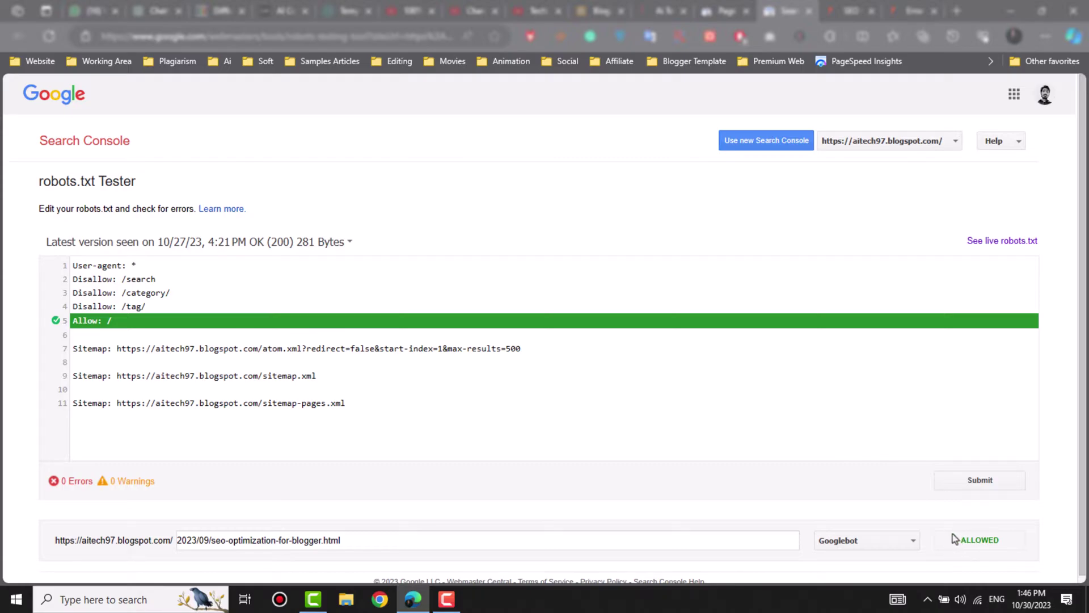
{"action": "scroll", "coordinate": [948, 533], "scroll_direction": "down", "scroll_amount": 1}
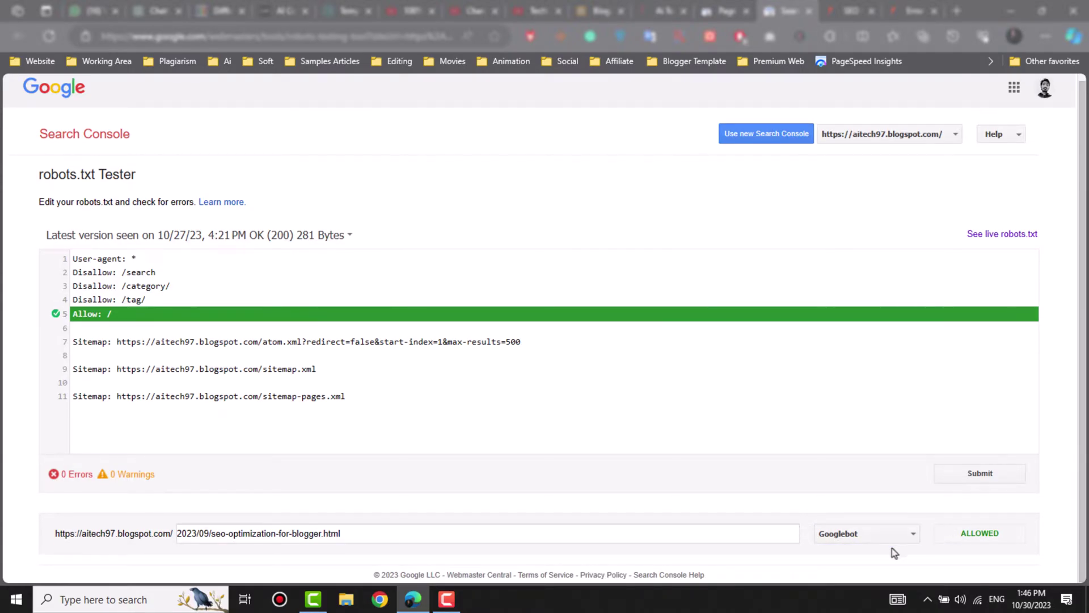
{"action": "left_click", "coordinate": [904, 539]}
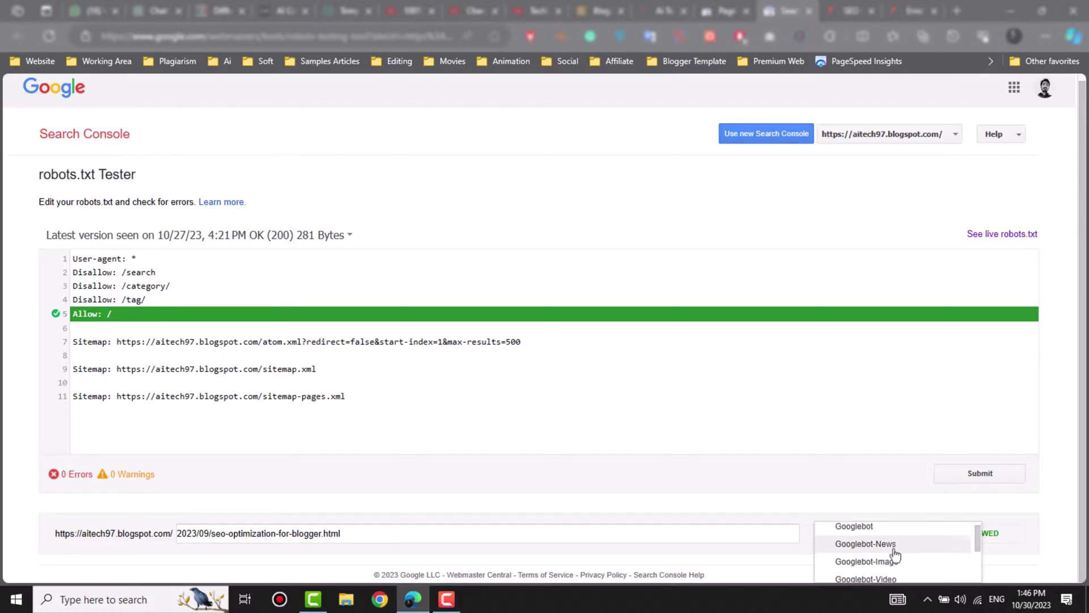
{"action": "scroll", "coordinate": [896, 553], "scroll_direction": "down", "scroll_amount": 1}
{"action": "scroll", "coordinate": [885, 562], "scroll_direction": "down", "scroll_amount": 1}
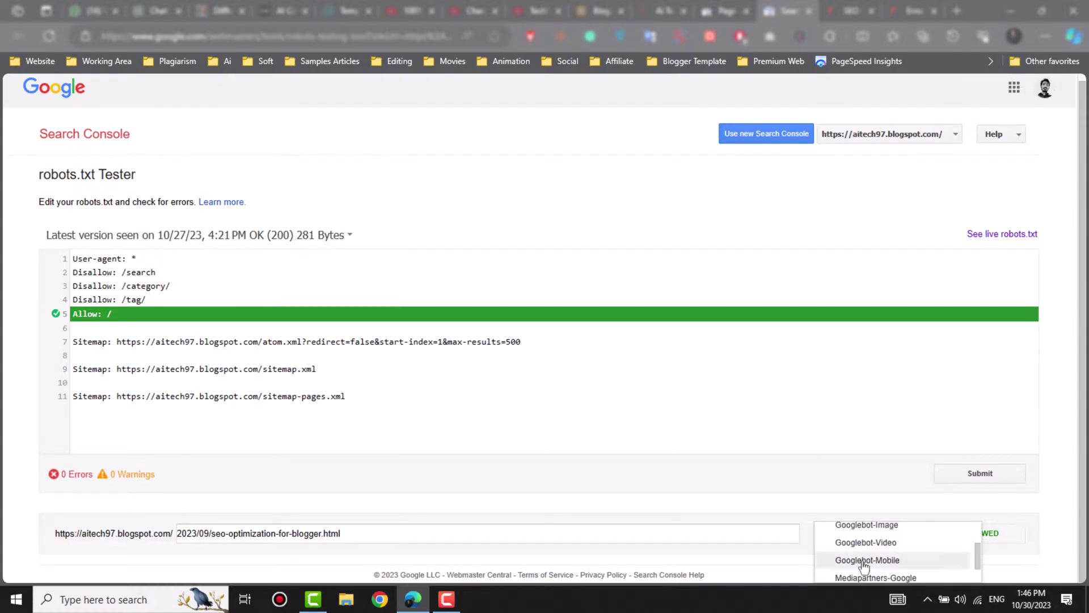
{"action": "left_click", "coordinate": [864, 563]}
{"action": "left_click", "coordinate": [981, 537]}
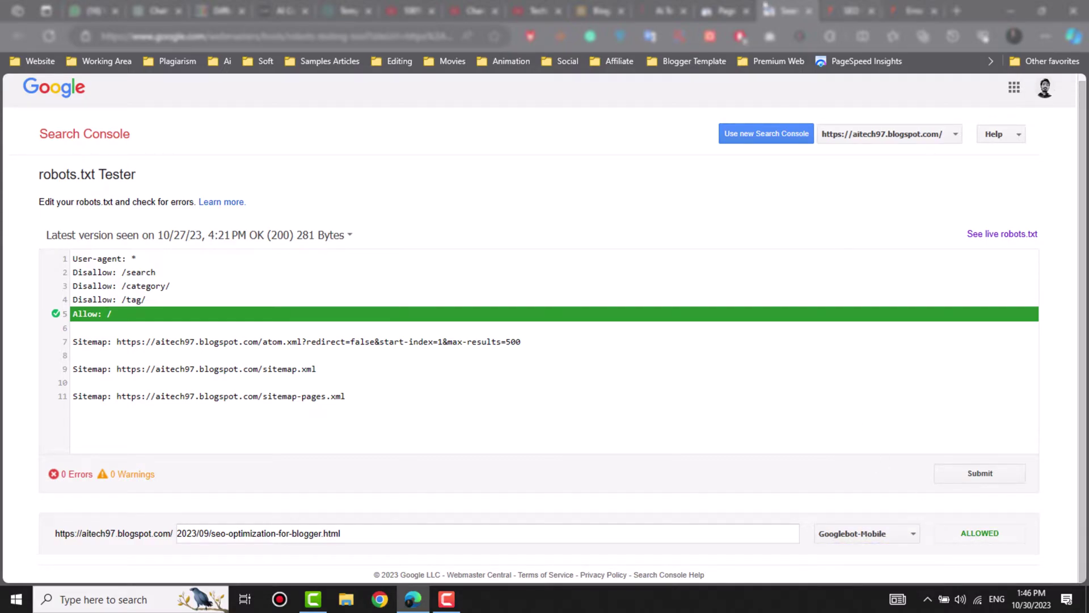
{"action": "left_click", "coordinate": [726, 9]}
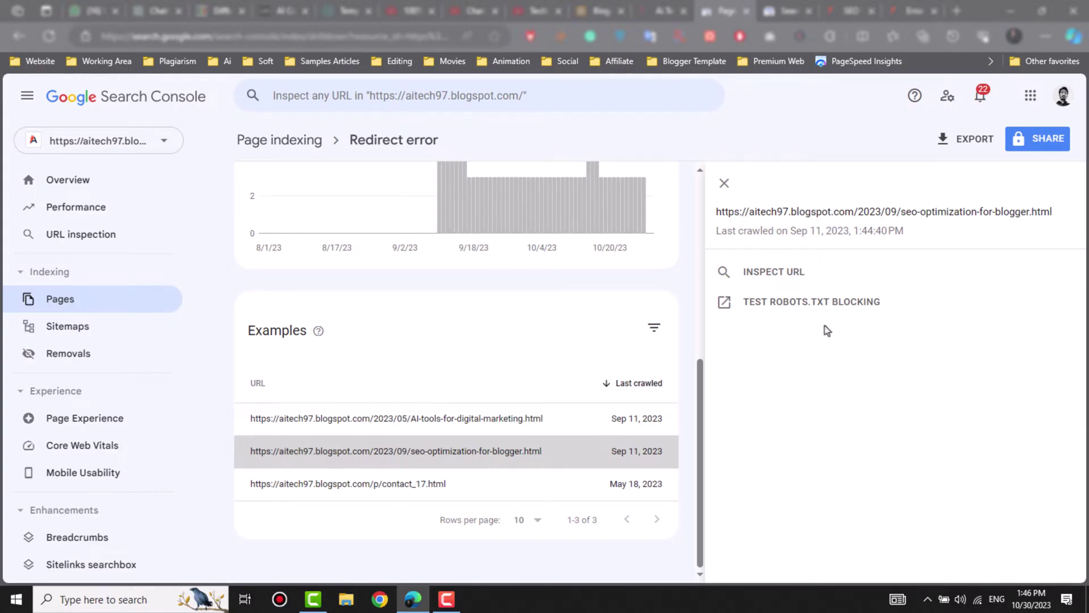
{"action": "left_click", "coordinate": [725, 186]}
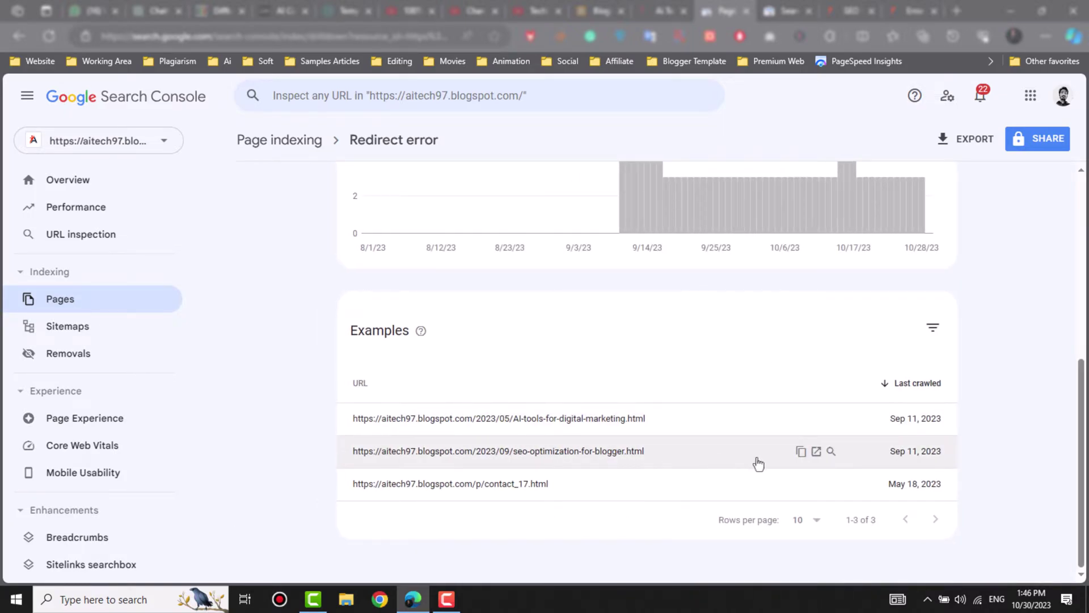
Inspect the seo-optimization-for-blogger.html URL and review its page indexing details, including sitemap discovery, last crawl and page fetch.
{"action": "left_click", "coordinate": [830, 452]}
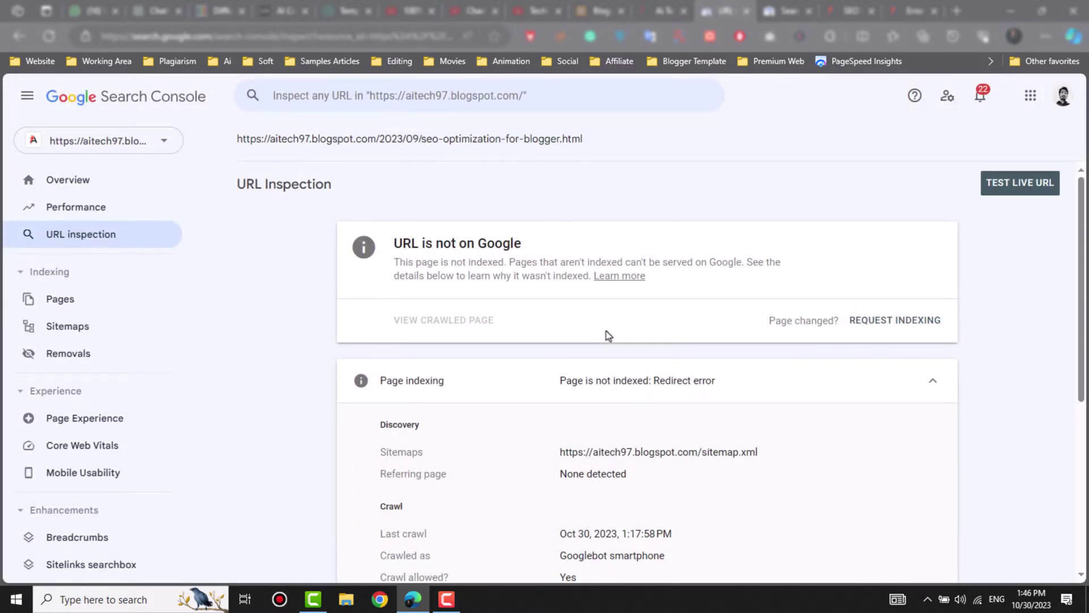
{"action": "scroll", "coordinate": [606, 334], "scroll_direction": "down", "scroll_amount": 1}
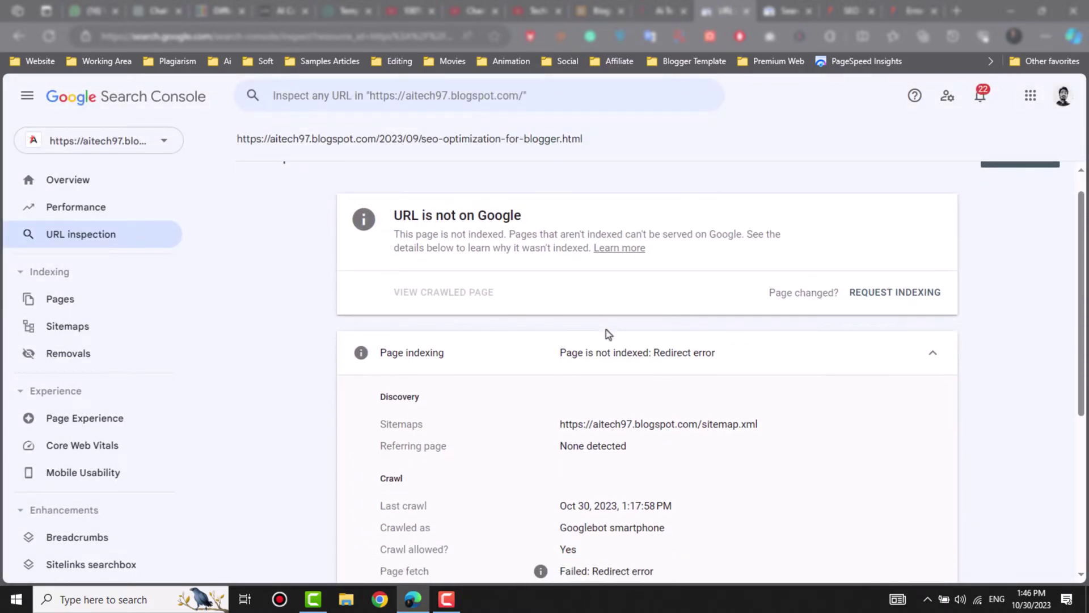
{"action": "scroll", "coordinate": [606, 330], "scroll_direction": "down", "scroll_amount": 1}
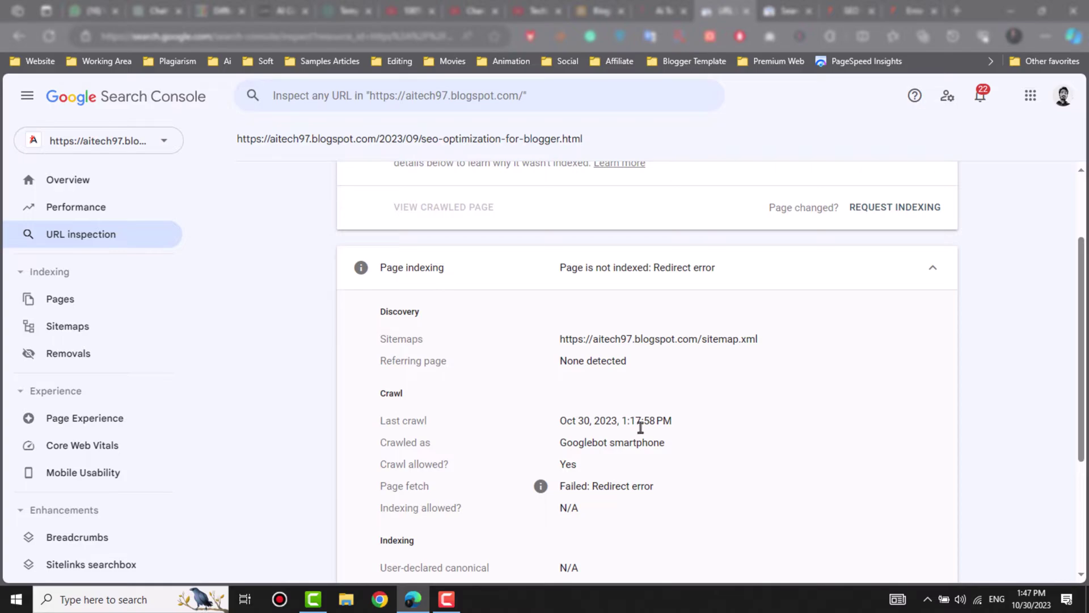
{"action": "mouse_move", "coordinate": [1031, 600]}
{"action": "left_click_drag", "start_coordinate": [560, 343], "coordinate": [763, 342]}
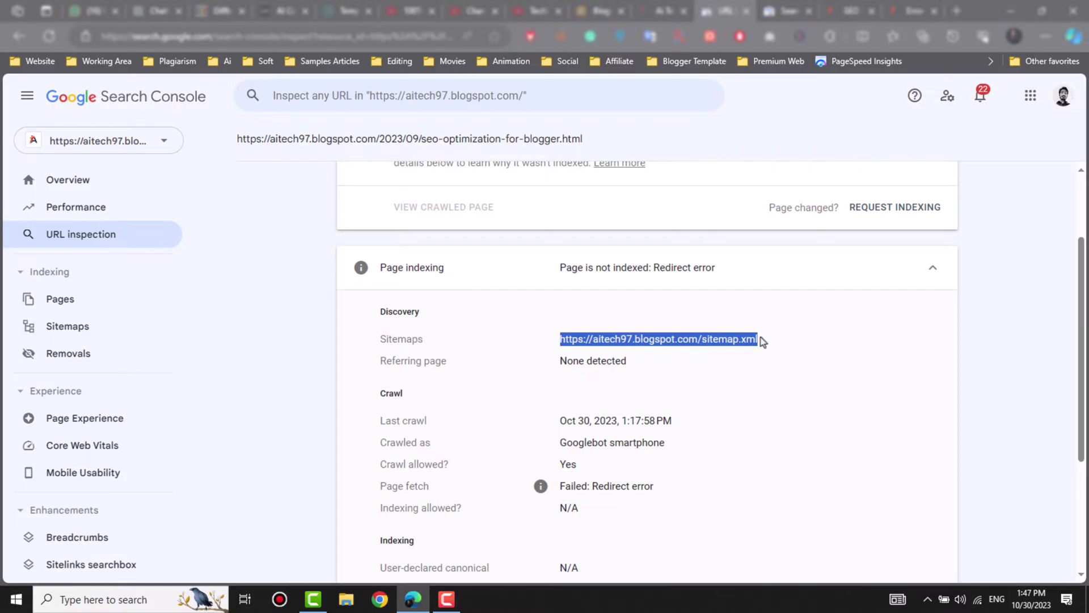
{"action": "left_click", "coordinate": [704, 339]}
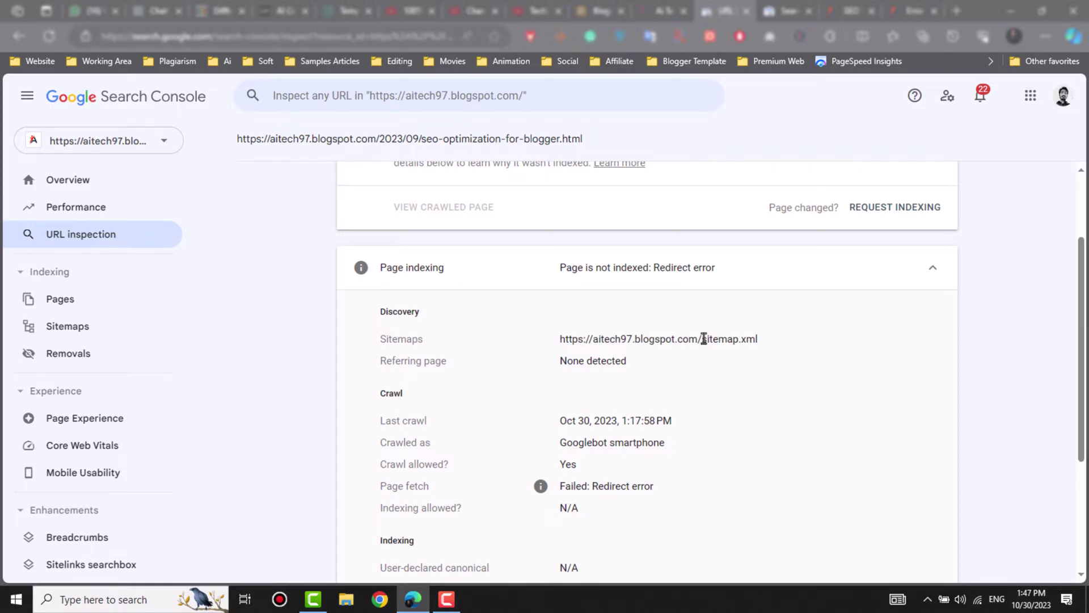
{"action": "scroll", "coordinate": [736, 397], "scroll_direction": "down", "scroll_amount": 1}
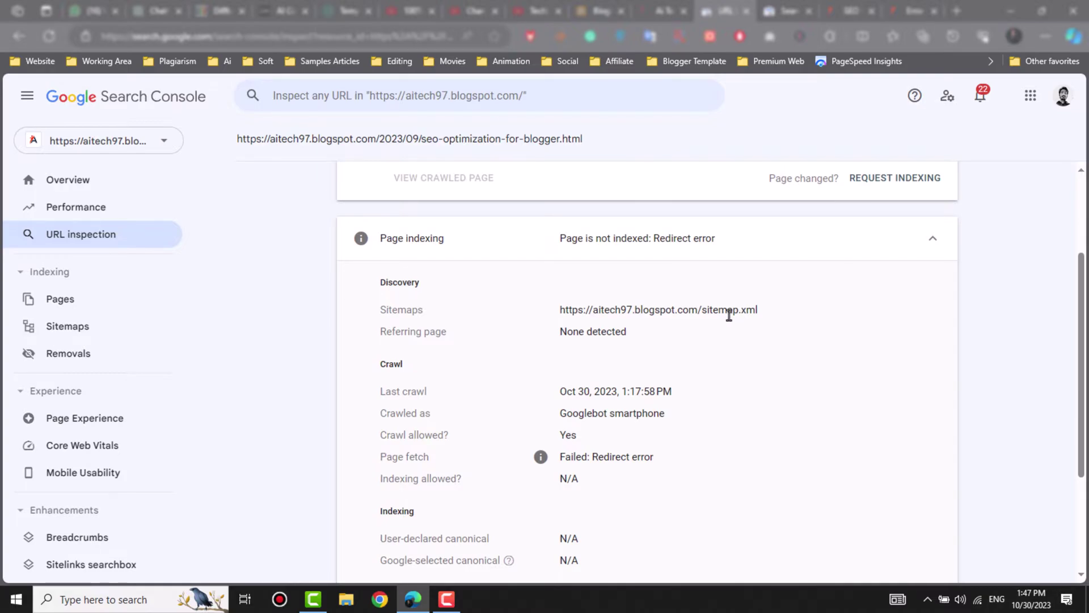
{"action": "scroll", "coordinate": [729, 315], "scroll_direction": "down", "scroll_amount": 1}
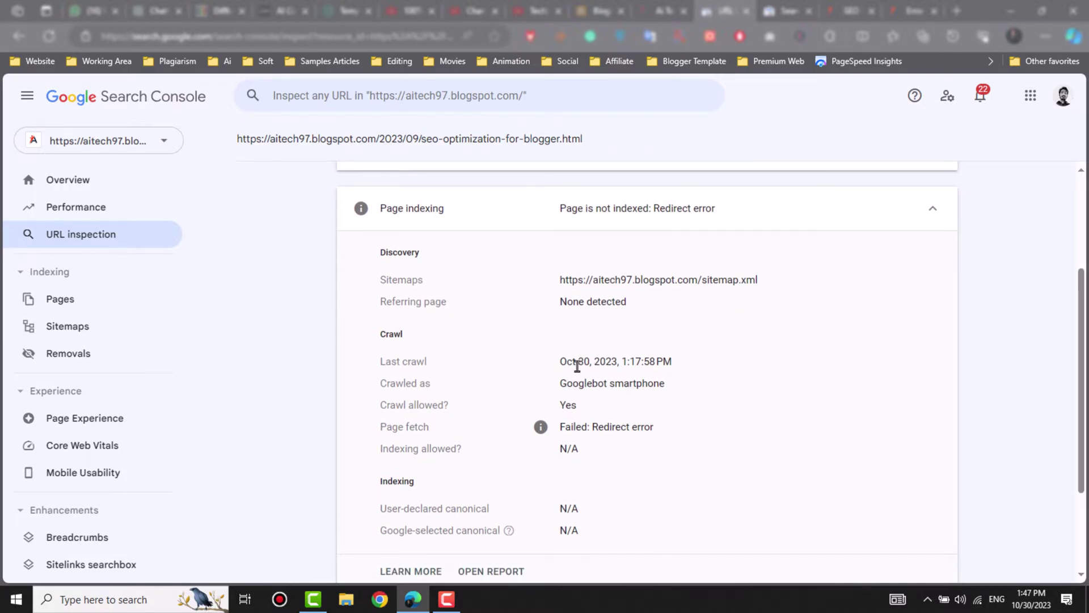
Examine the last crawl date, page fetch and canonical details in the page indexing section for the seo-optimization-for-blogger.html URL.
{"action": "left_click_drag", "start_coordinate": [589, 362], "coordinate": [560, 362]}
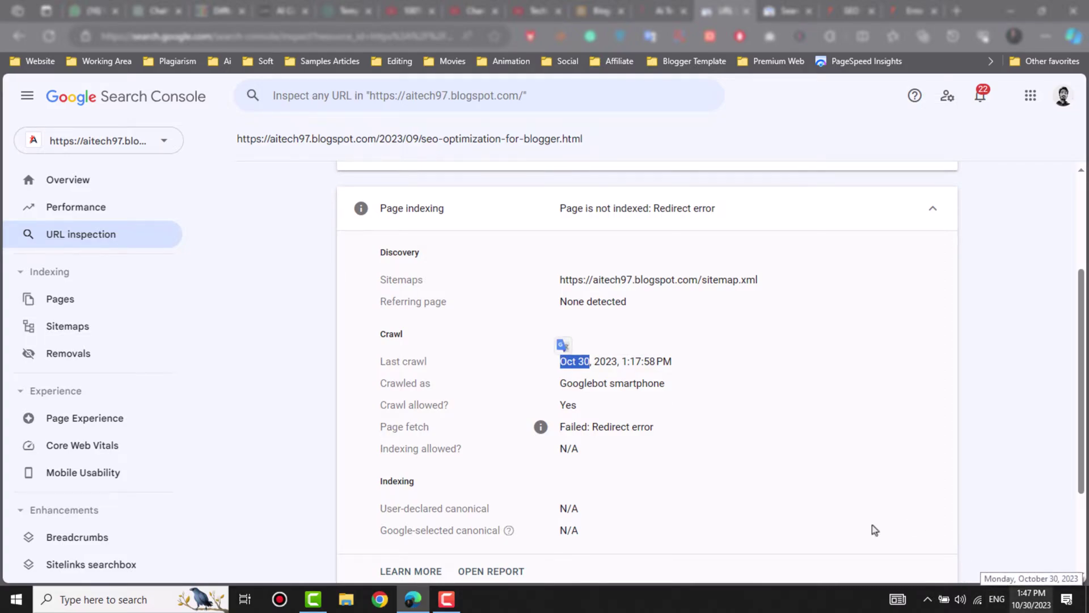
{"action": "left_click", "coordinate": [749, 403]}
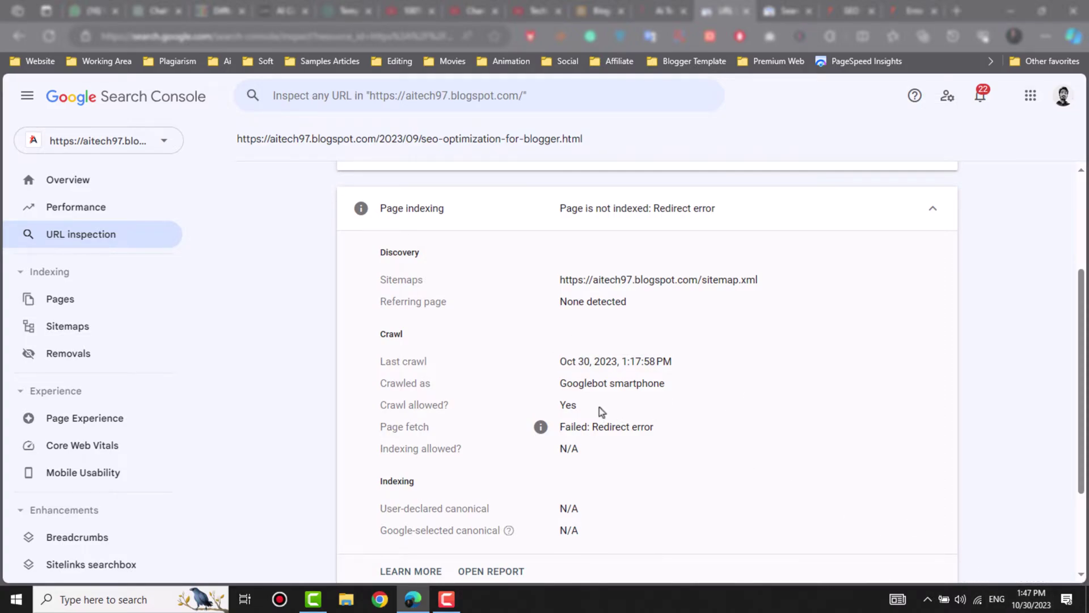
{"action": "scroll", "coordinate": [600, 407], "scroll_direction": "down", "scroll_amount": 1}
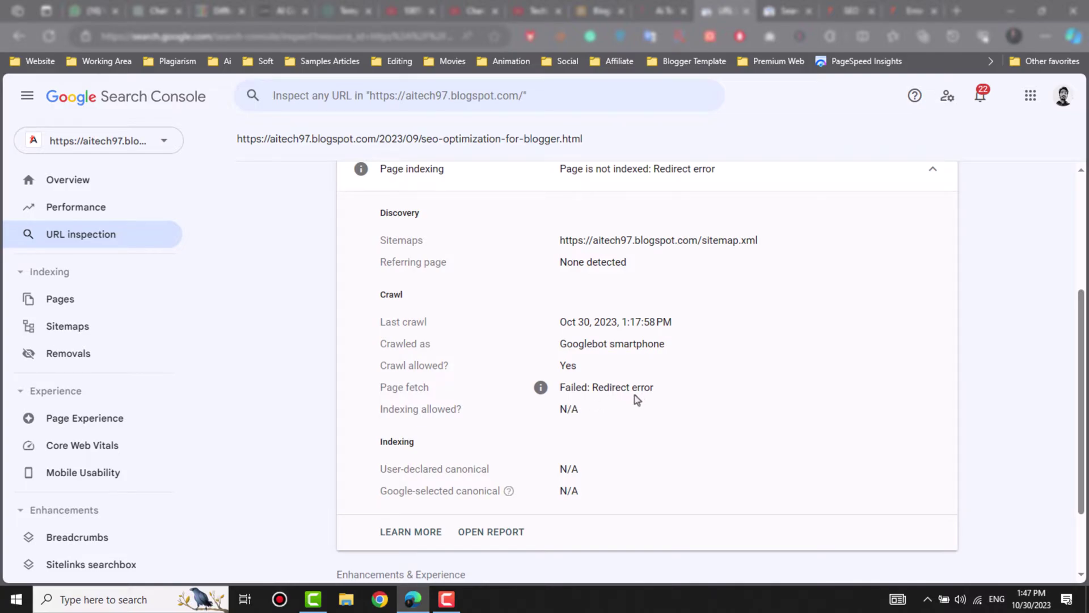
{"action": "scroll", "coordinate": [696, 398], "scroll_direction": "up", "scroll_amount": 1}
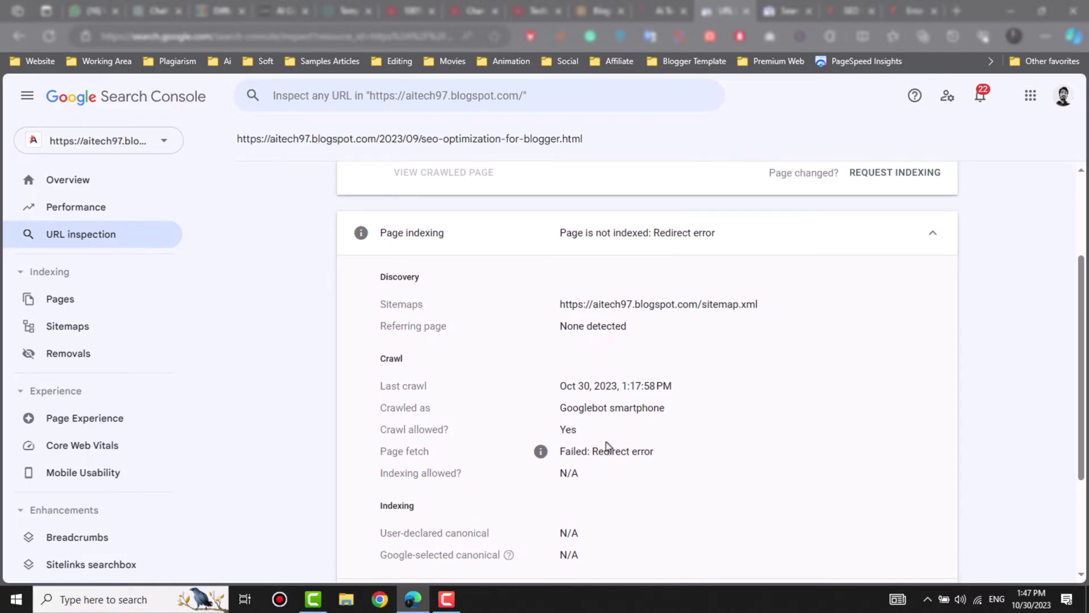
{"action": "scroll", "coordinate": [636, 452], "scroll_direction": "up", "scroll_amount": 1}
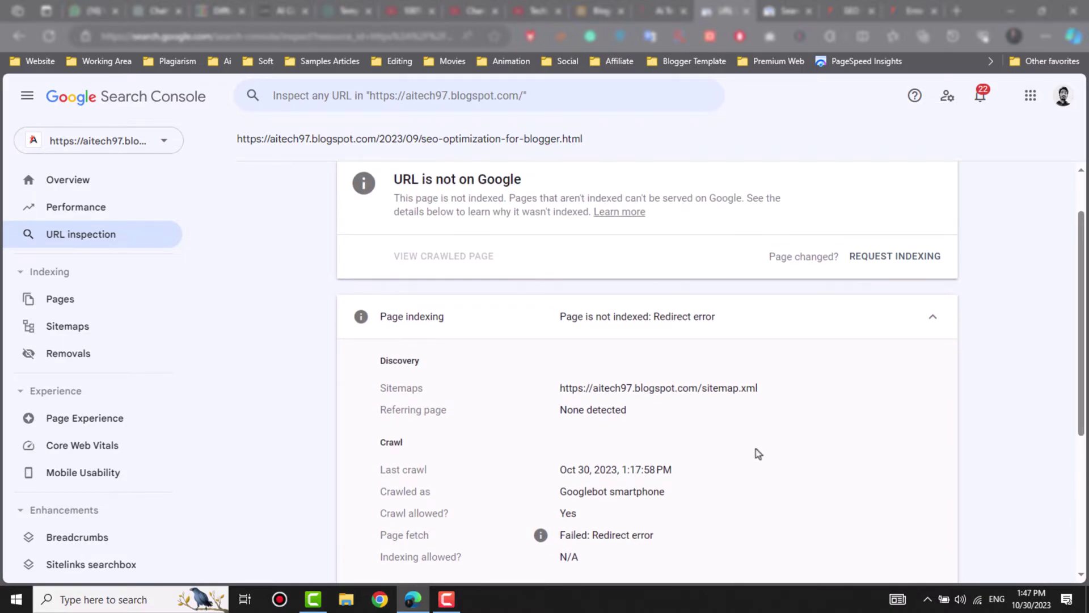
{"action": "scroll", "coordinate": [891, 272], "scroll_direction": "up", "scroll_amount": 1}
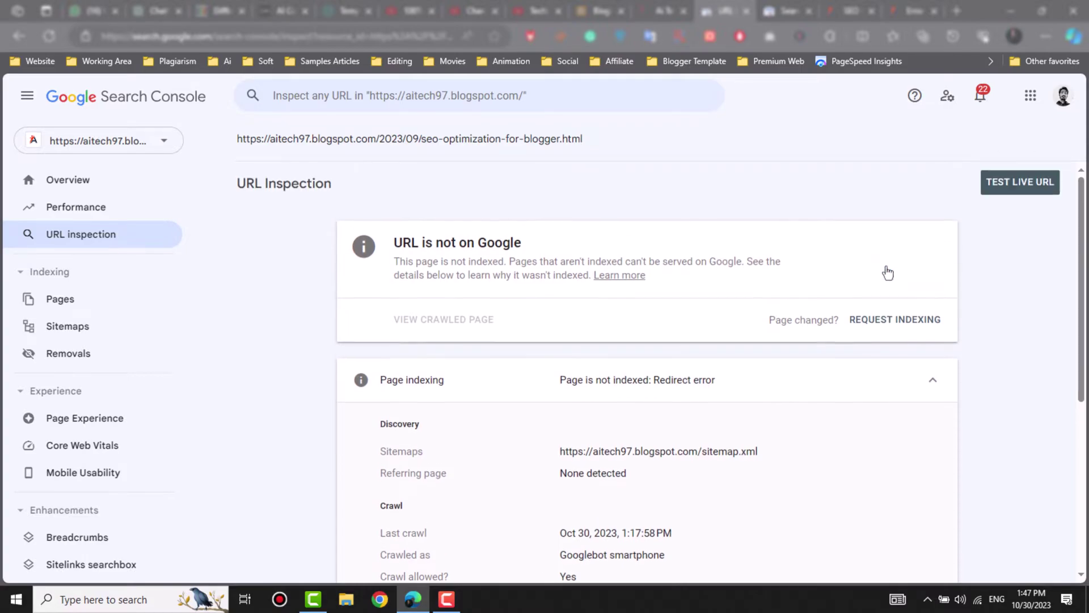
Run a live test on the seo-optimization-for-blogger.html URL and request its indexing.
{"action": "left_click", "coordinate": [998, 188]}
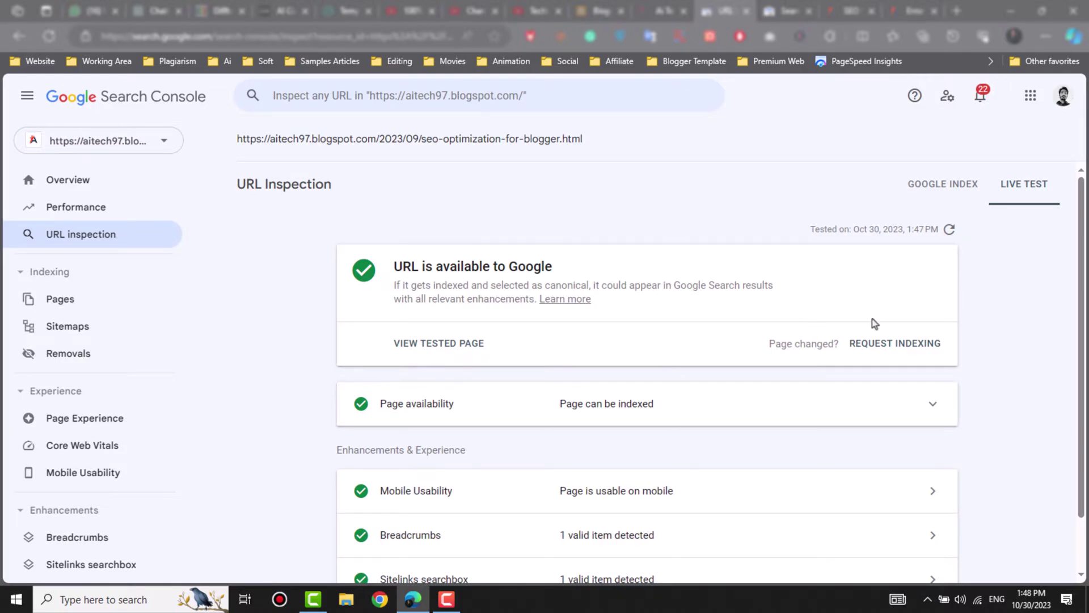
{"action": "left_click", "coordinate": [911, 352]}
{"action": "left_click", "coordinate": [880, 348]}
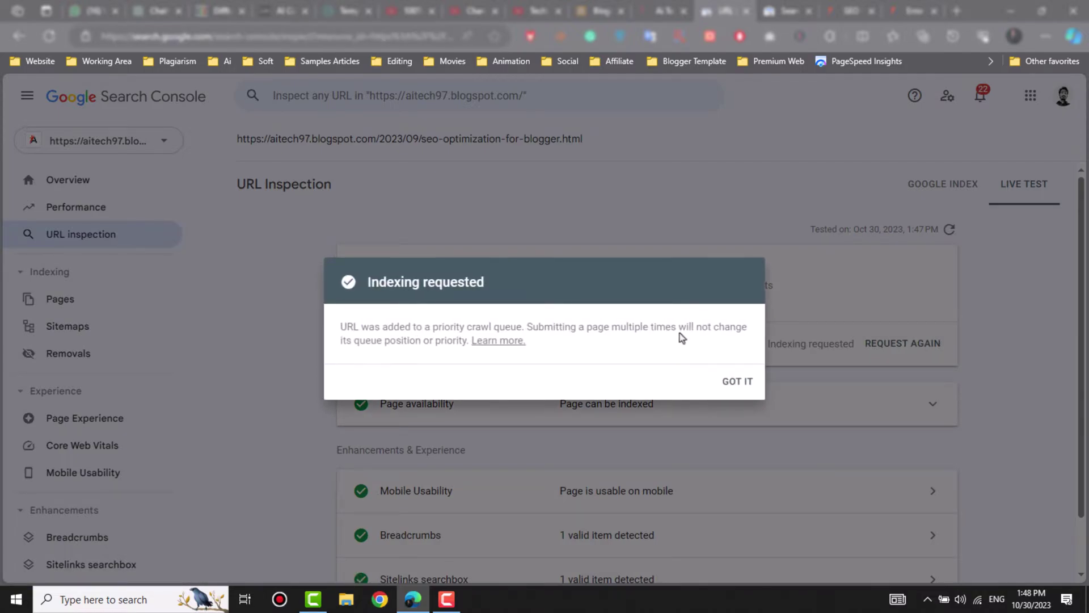
{"action": "left_click", "coordinate": [743, 381]}
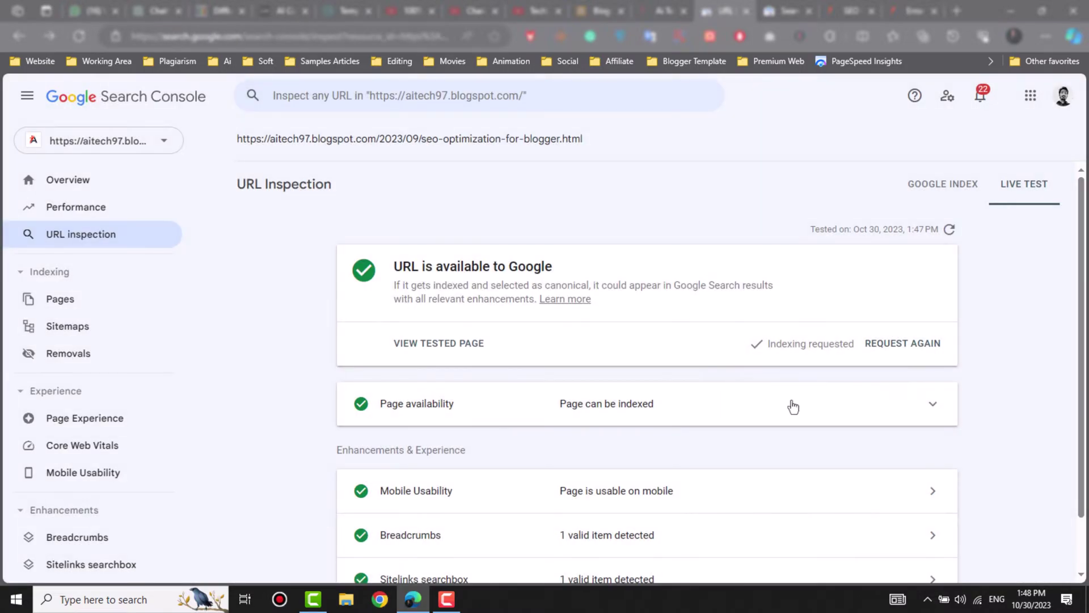
Reopen the Redirect error report from the page indexing report and check the live contact_17.html page listed in its examples.
{"action": "left_click", "coordinate": [67, 308]}
{"action": "scroll", "coordinate": [645, 395], "scroll_direction": "down", "scroll_amount": 10}
{"action": "scroll", "coordinate": [645, 394], "scroll_direction": "up", "scroll_amount": 3}
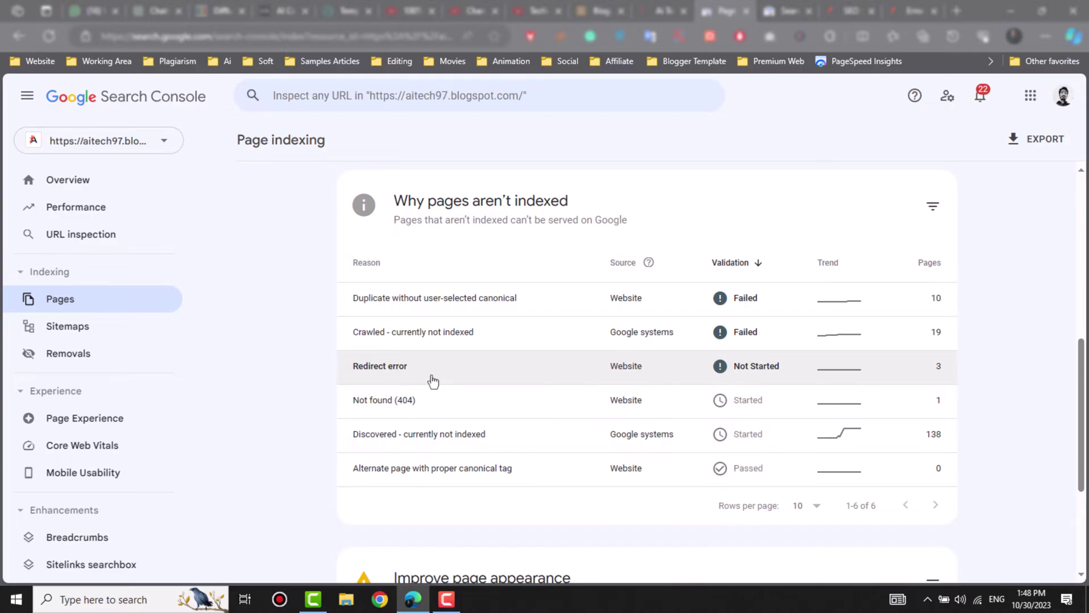
{"action": "left_click", "coordinate": [433, 381]}
{"action": "scroll", "coordinate": [582, 411], "scroll_direction": "down", "scroll_amount": 6}
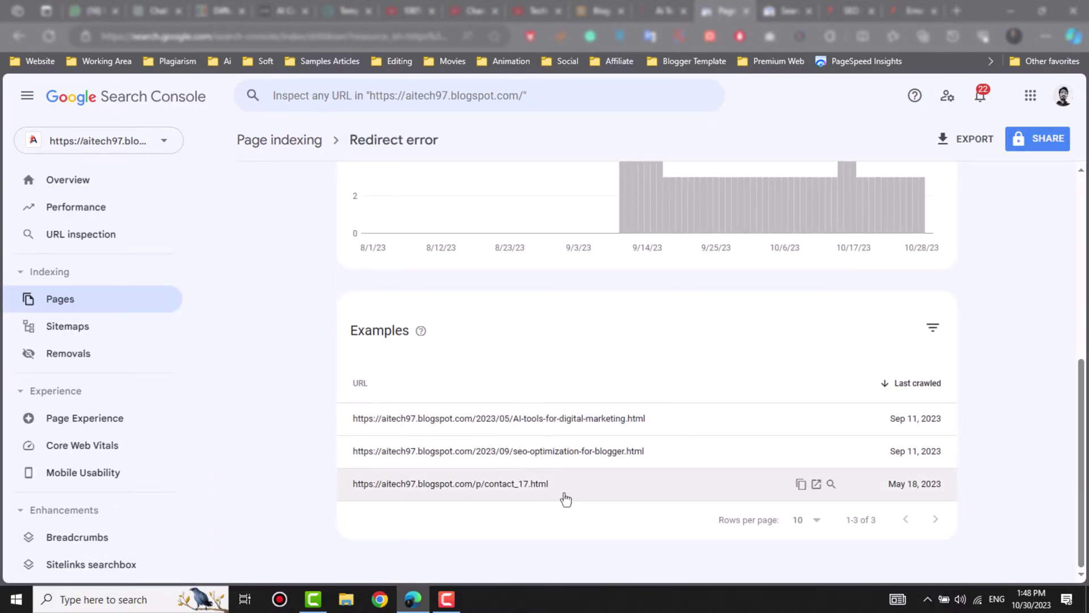
{"action": "left_click", "coordinate": [816, 484]}
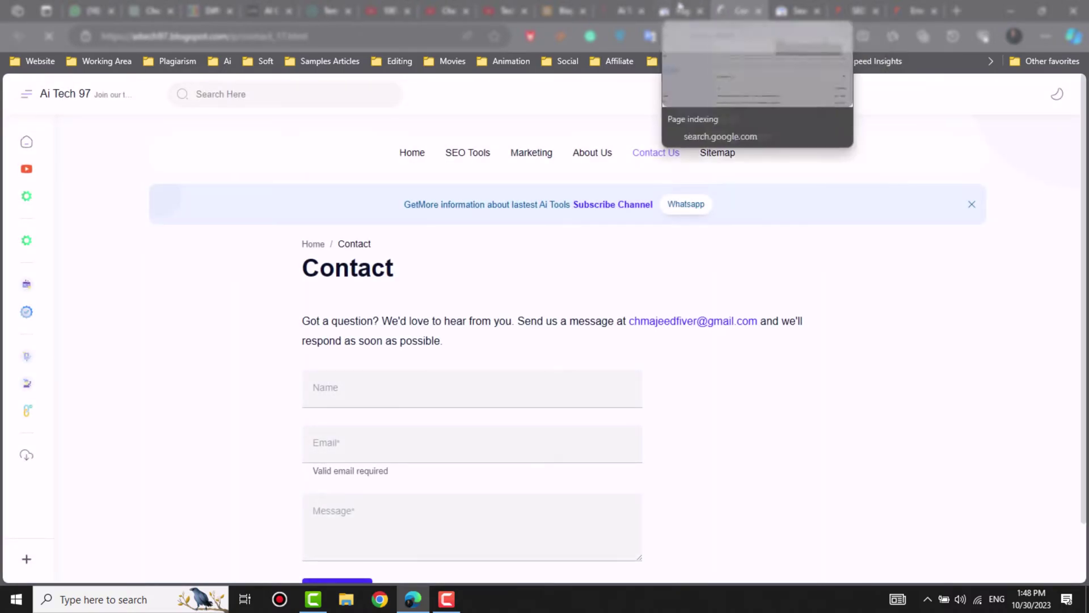
{"action": "scroll", "coordinate": [697, 257], "scroll_direction": "down", "scroll_amount": 5}
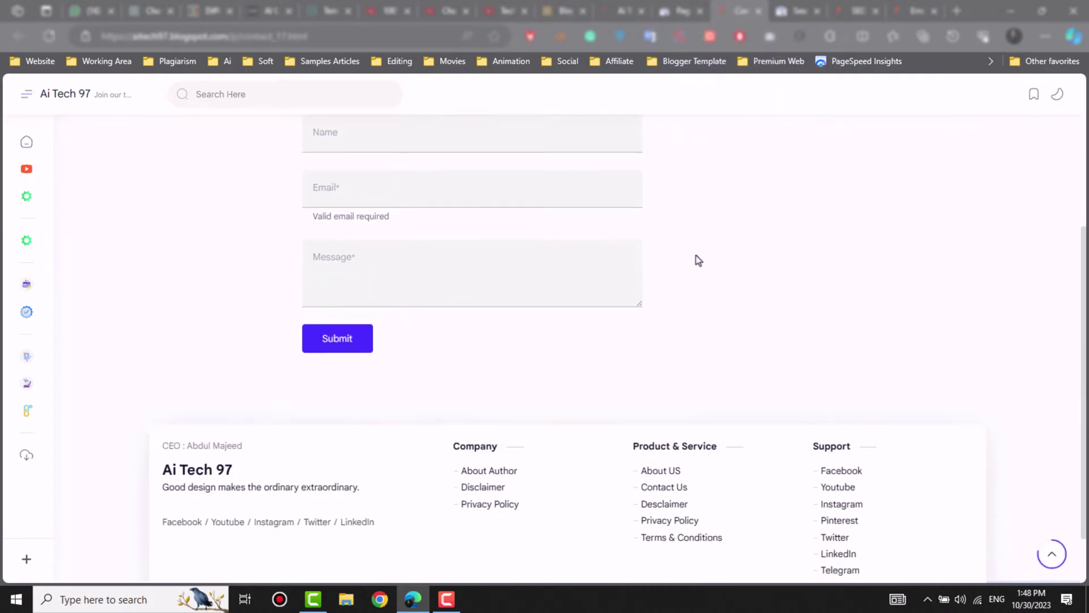
{"action": "left_click", "coordinate": [683, 10]}
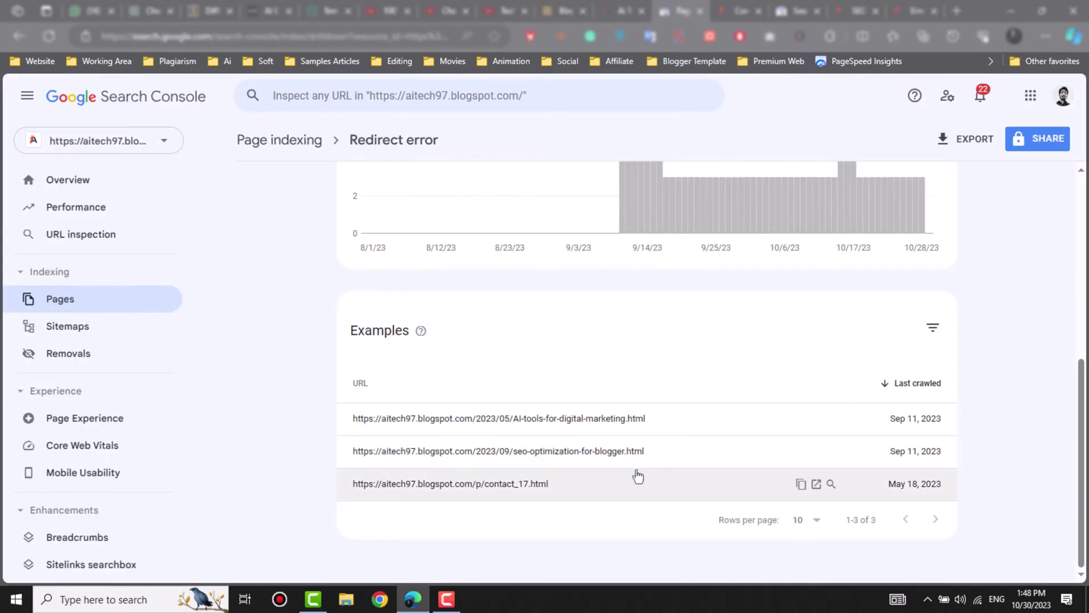
Test whether robots.txt blocks the contact_17.html URL for Googlebot, and return to the Redirect error examples.
{"action": "left_click", "coordinate": [514, 487]}
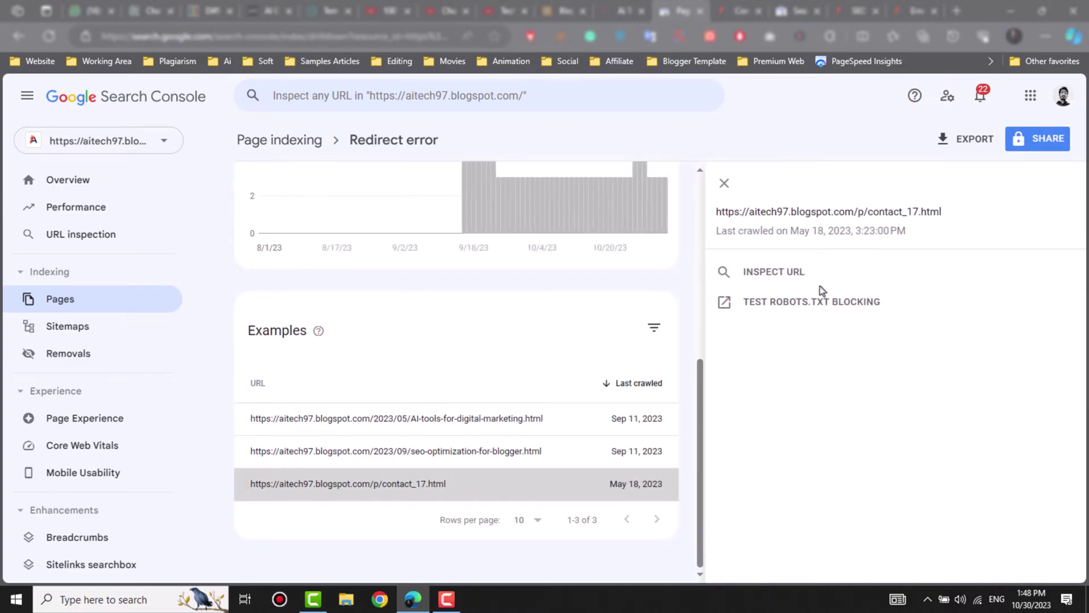
{"action": "left_click", "coordinate": [804, 300]}
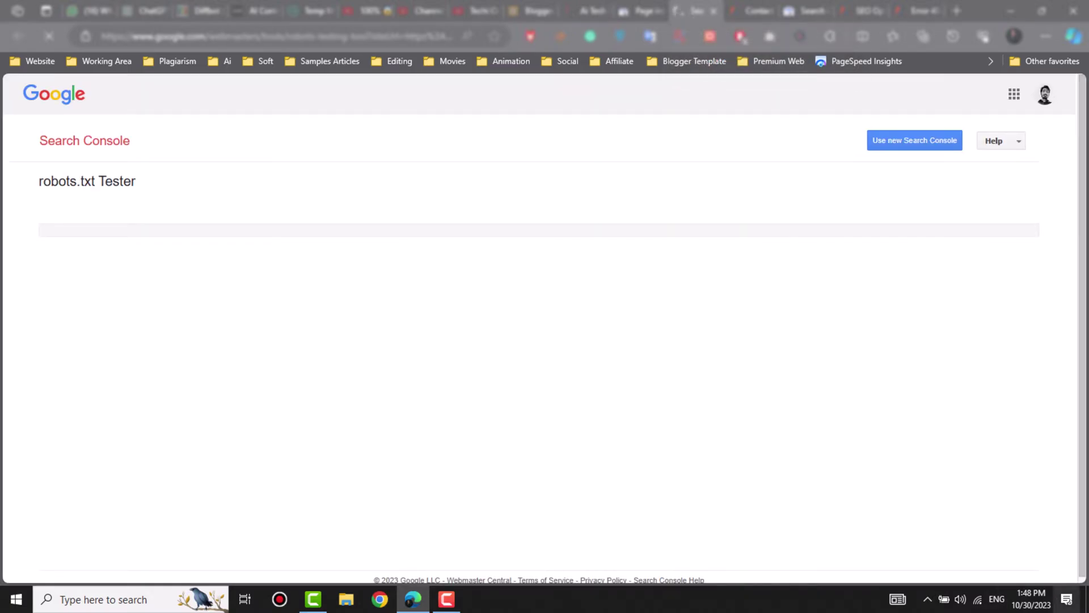
{"action": "left_click", "coordinate": [959, 536]}
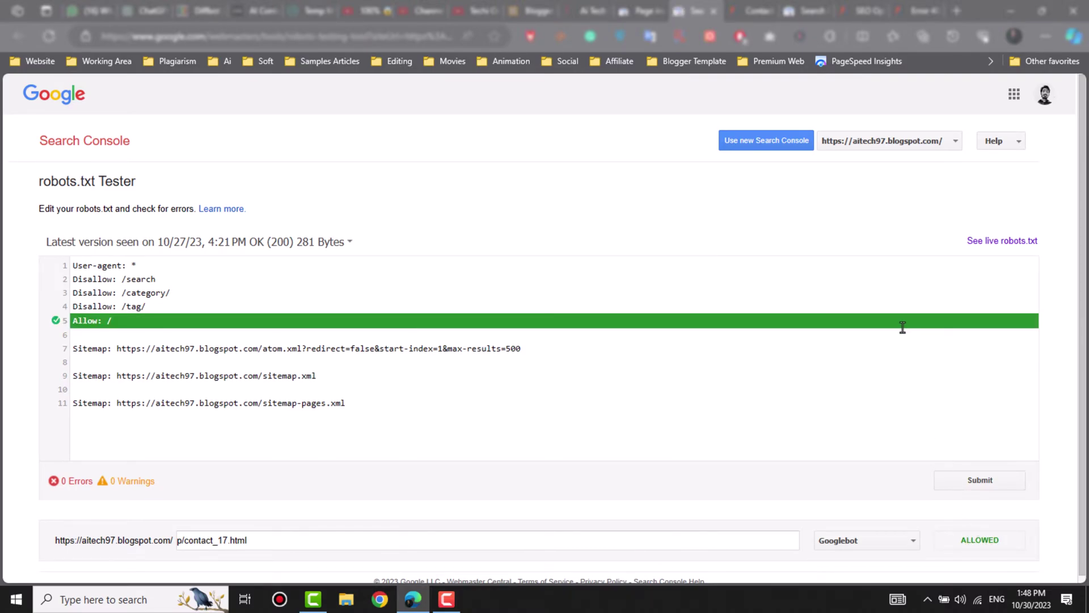
{"action": "left_click", "coordinate": [639, 11]}
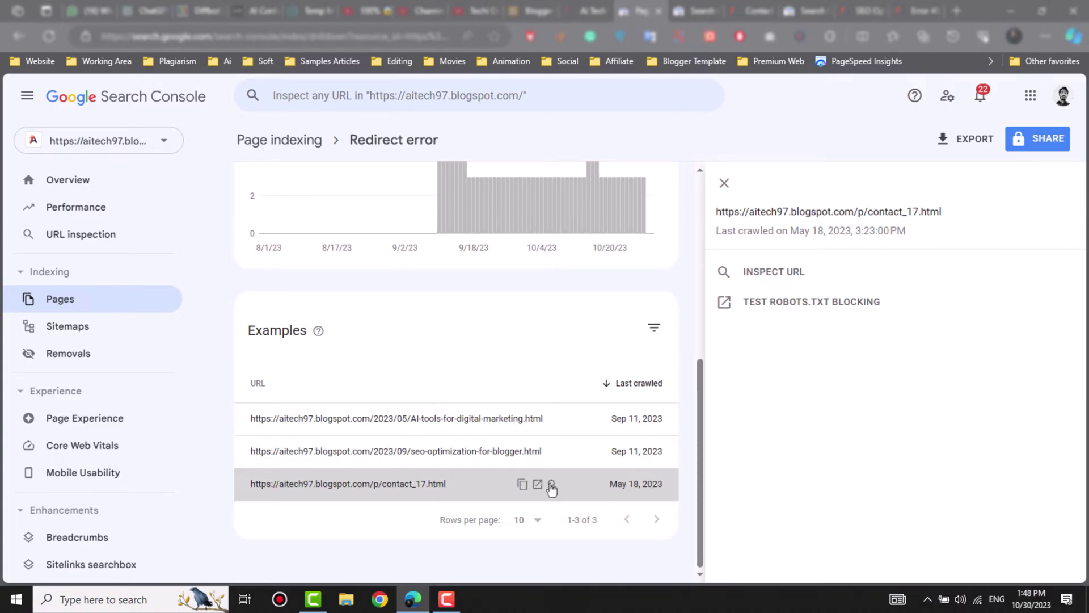
Inspect the contact_17.html URL with a live test and request its indexing.
{"action": "left_click", "coordinate": [551, 485]}
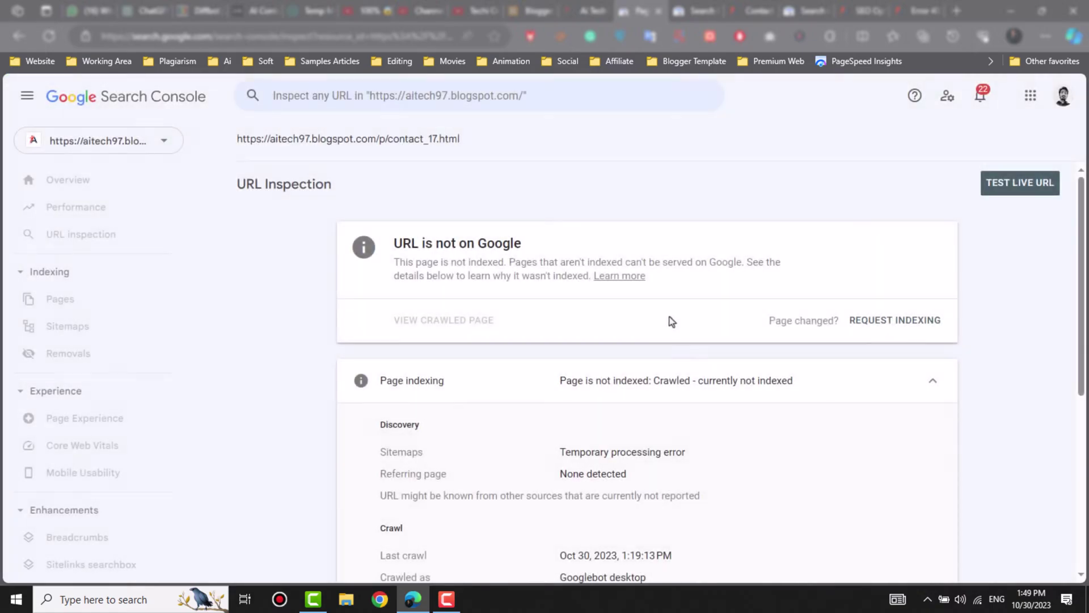
{"action": "left_click", "coordinate": [1011, 198]}
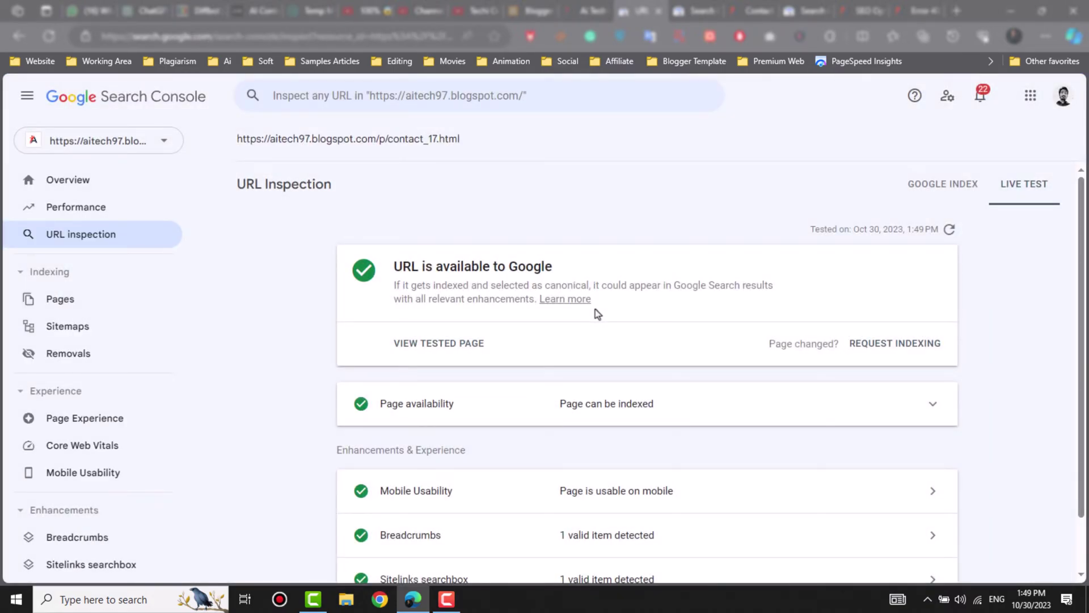
{"action": "scroll", "coordinate": [597, 313], "scroll_direction": "down", "scroll_amount": 1}
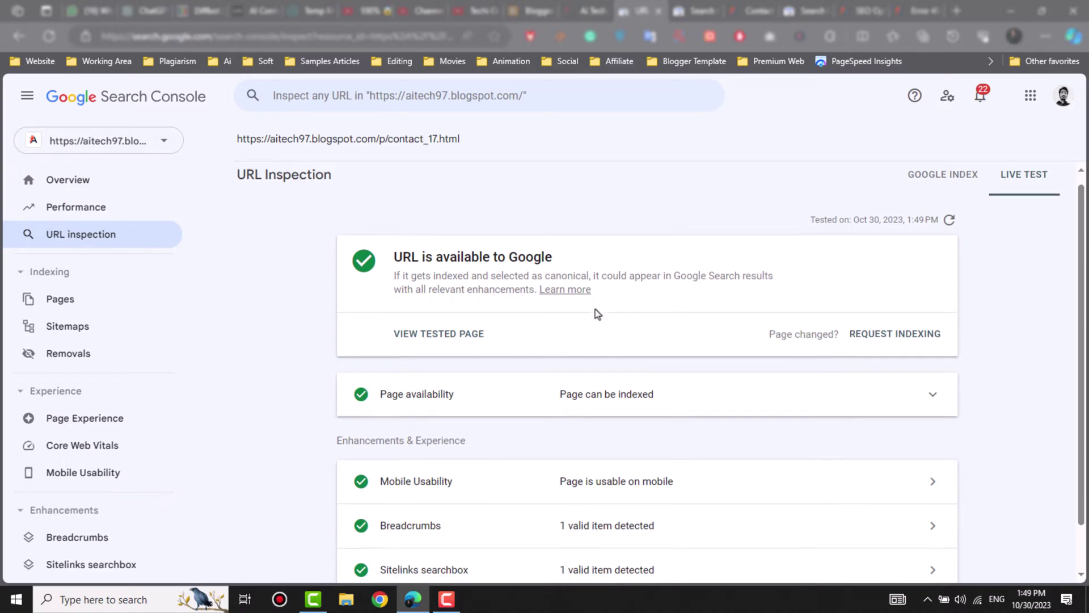
{"action": "left_click", "coordinate": [888, 341]}
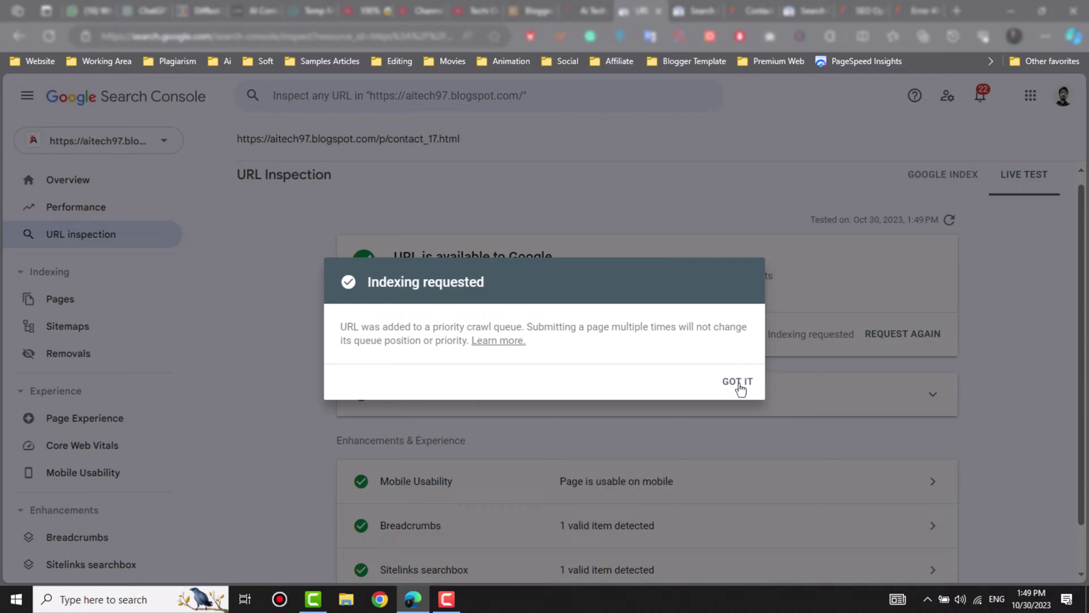
{"action": "left_click", "coordinate": [739, 382]}
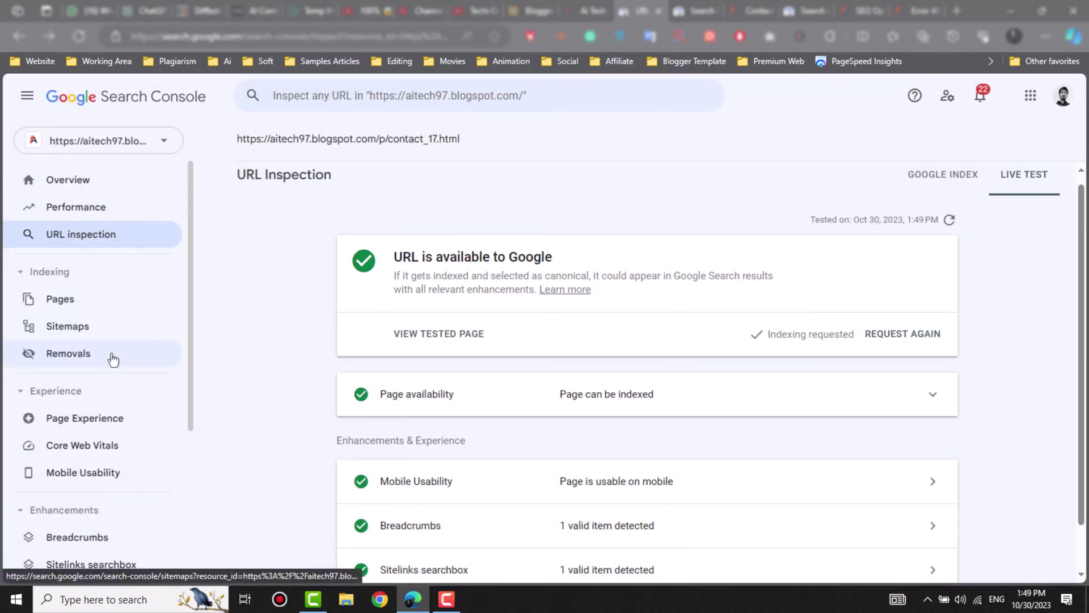
Return to the Redirect error report, start validation of the fix for its affected pages, and open the validation details.
{"action": "key", "text": "F5"}
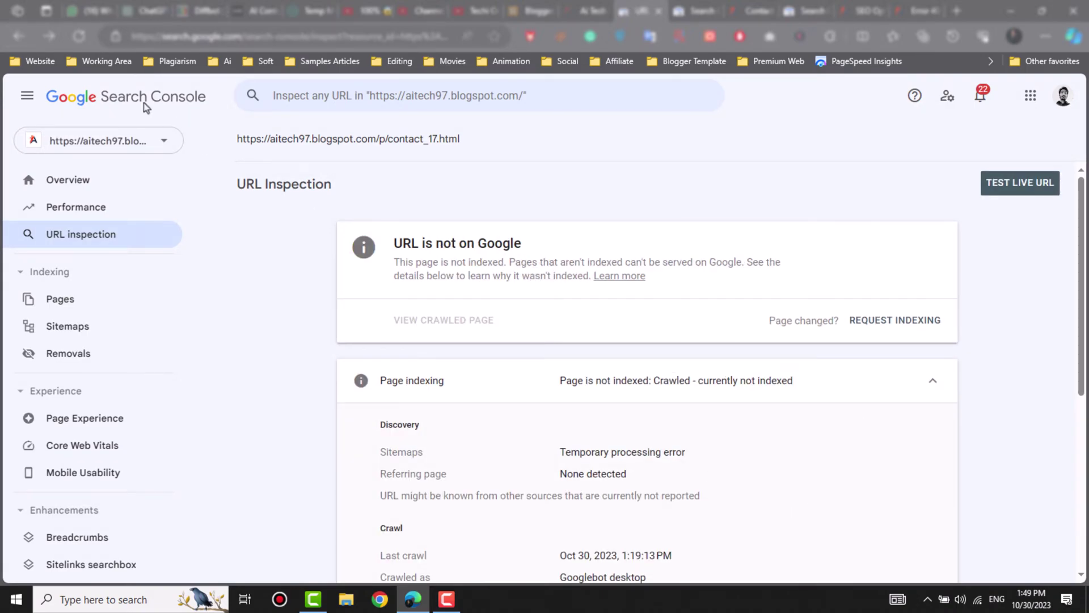
{"action": "left_click", "coordinate": [19, 36]}
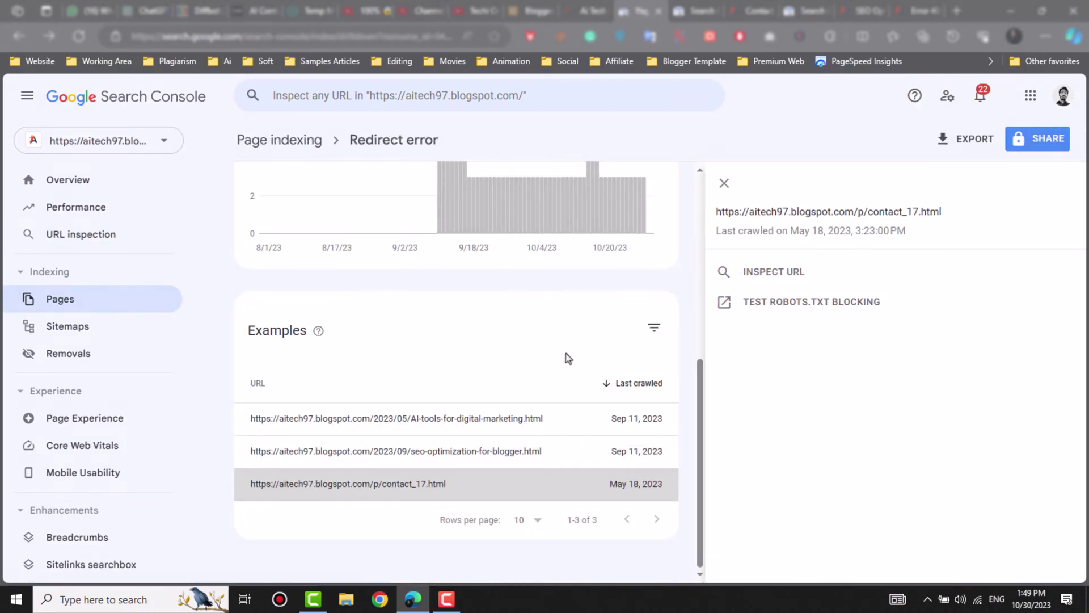
{"action": "scroll", "coordinate": [518, 335], "scroll_direction": "up", "scroll_amount": 5}
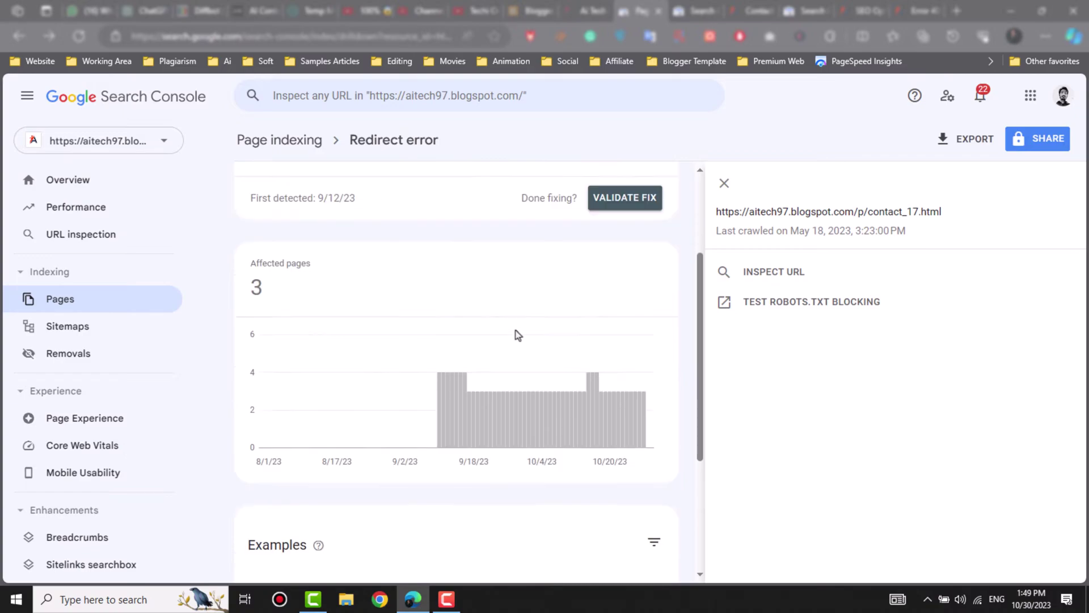
{"action": "left_click", "coordinate": [727, 190]}
{"action": "scroll", "coordinate": [562, 412], "scroll_direction": "down", "scroll_amount": 5}
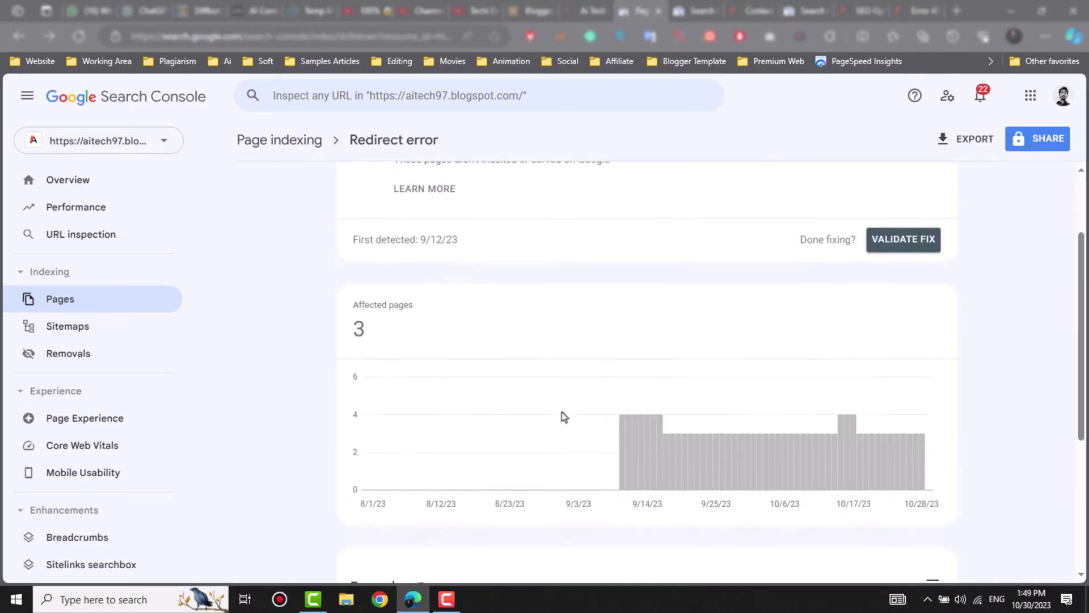
{"action": "scroll", "coordinate": [562, 412], "scroll_direction": "up", "scroll_amount": 5}
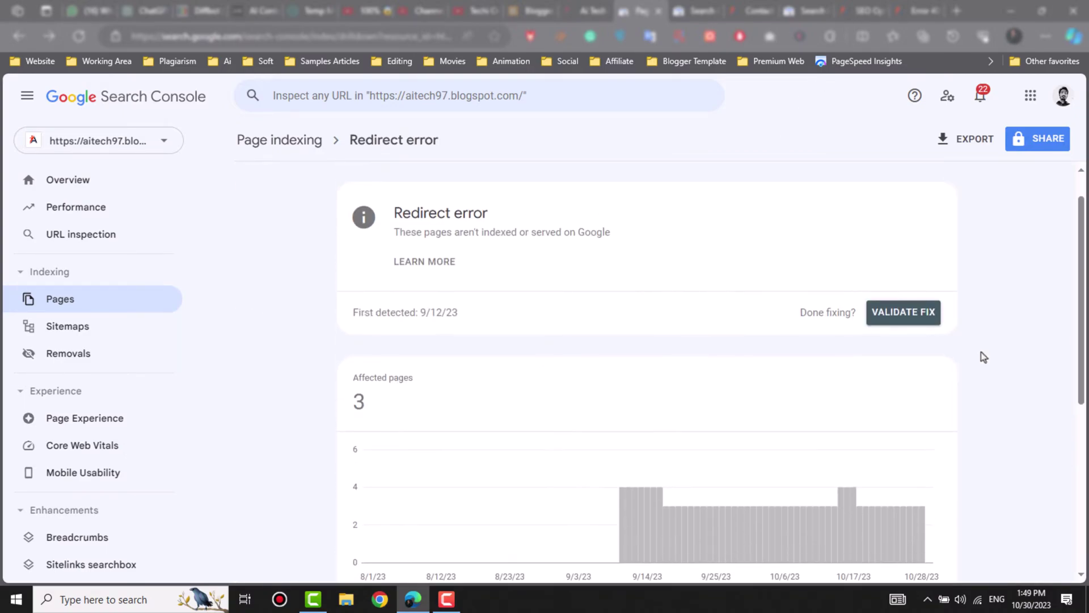
{"action": "left_click", "coordinate": [909, 317]}
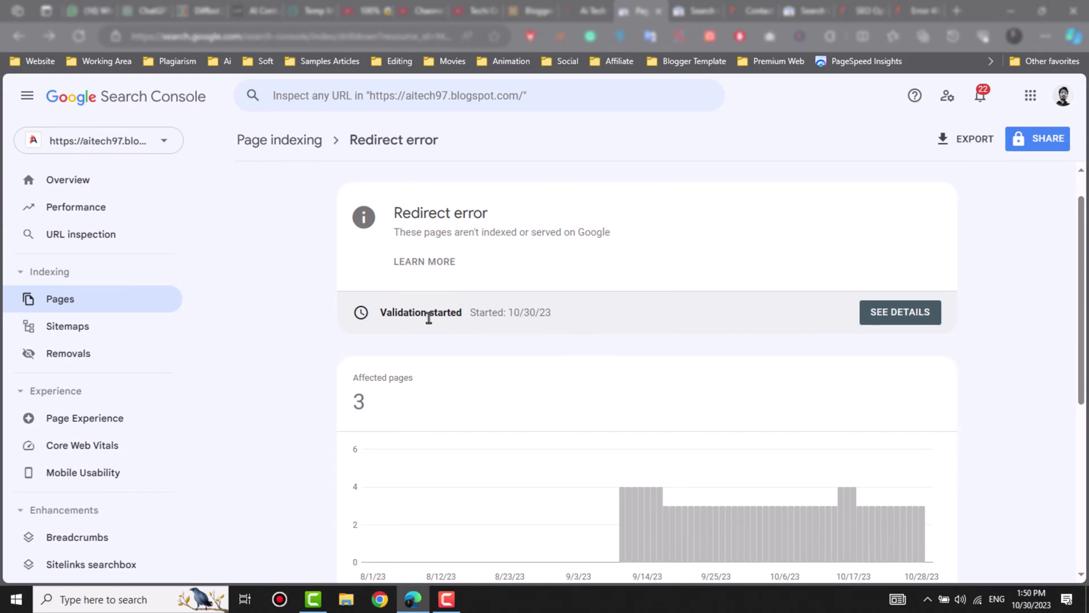
{"action": "left_click", "coordinate": [905, 313]}
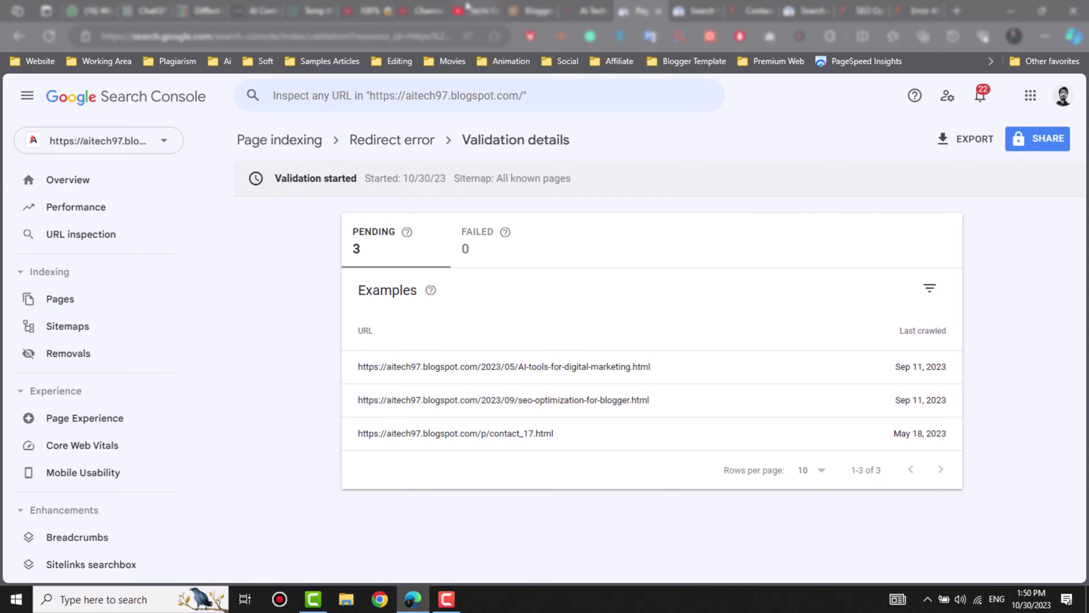
Switch to the playlists of the Techi Orbit - Ai Tech 97 channel on YouTube.
{"action": "left_click", "coordinate": [449, 8]}
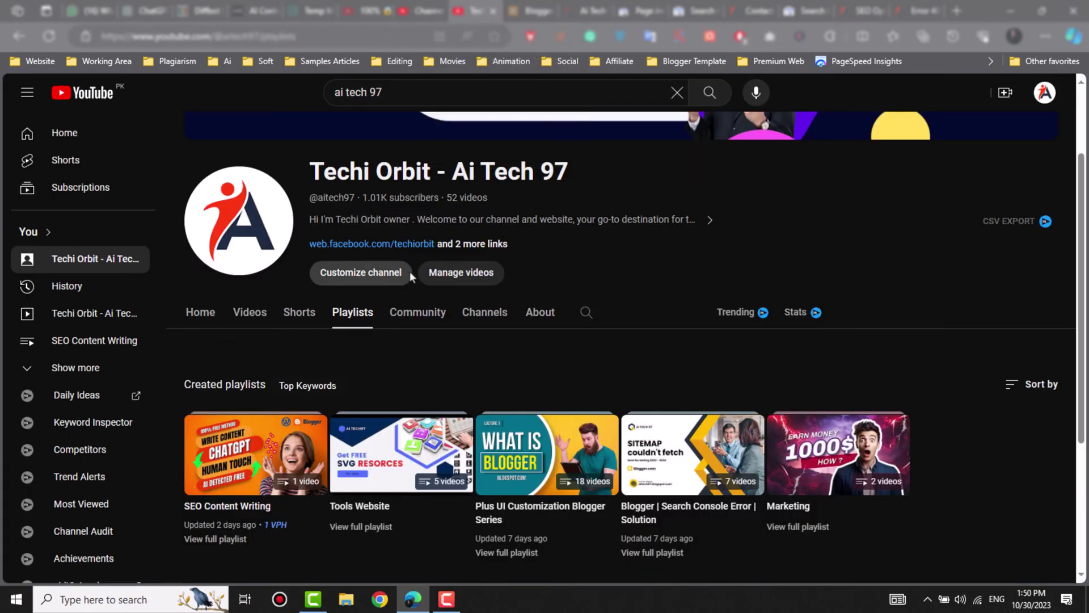